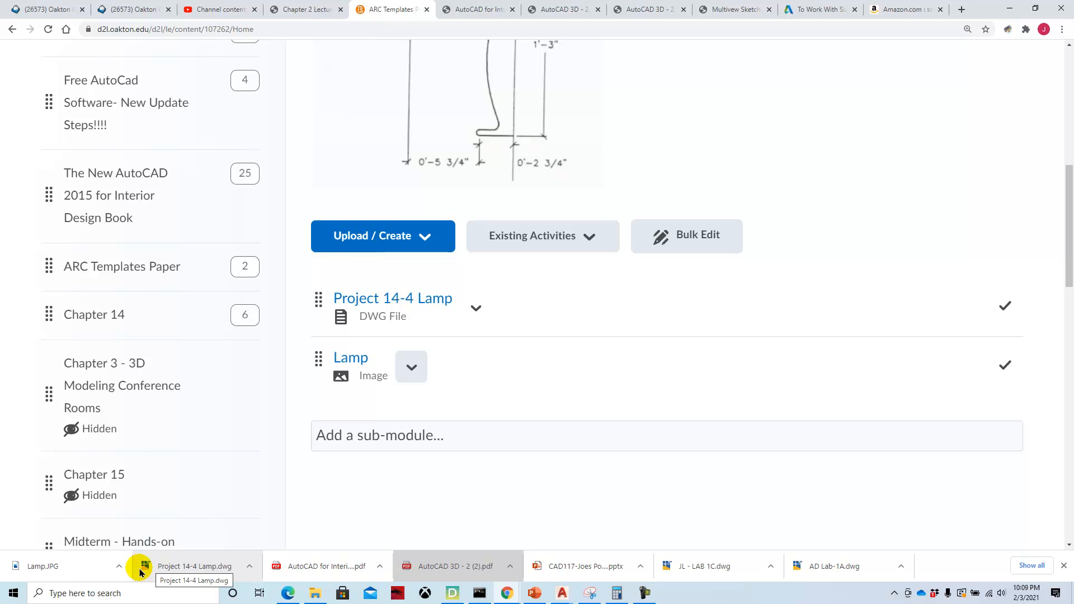
- Open the downloaded drawing Project 14-4 Lamp.dwg in AutoCAD
left_click(250, 566)
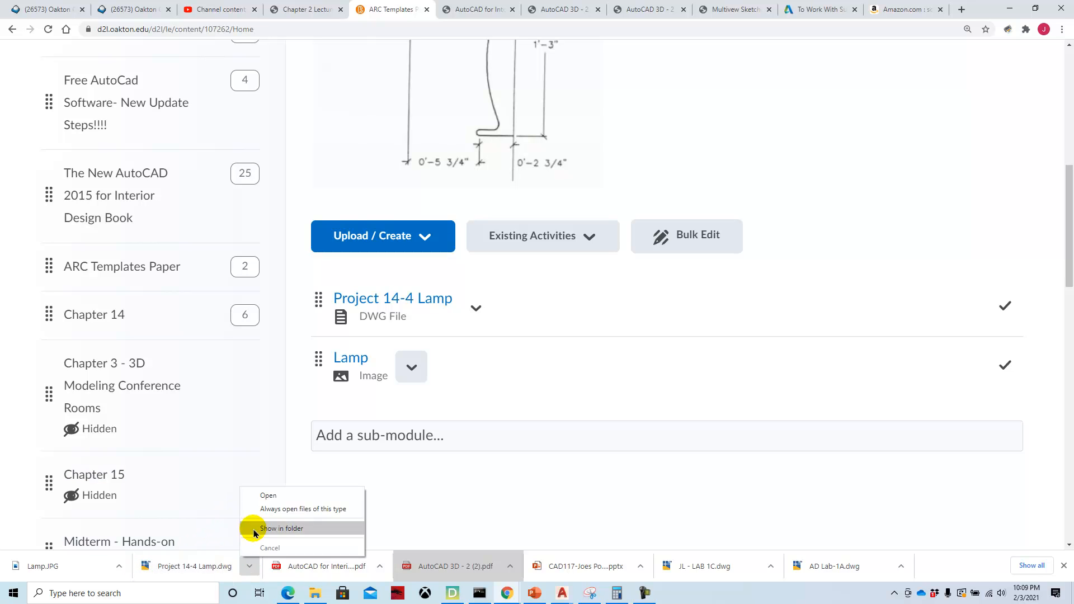
left_click(265, 497)
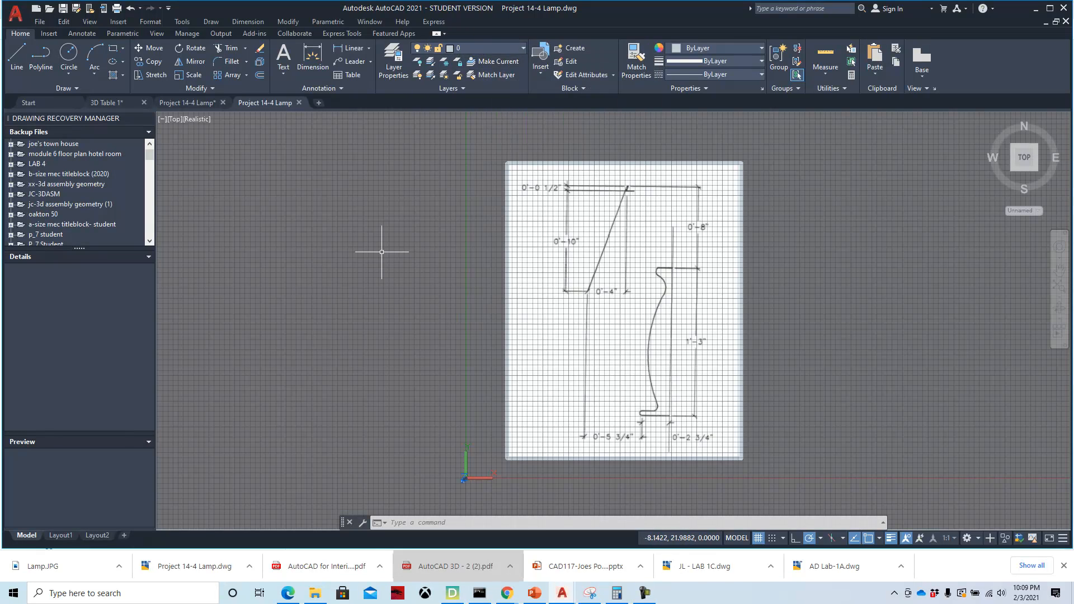
- Create a layer named Shade with the pale yellow true color 245,244,163 and make it the current layer
left_click(391, 70)
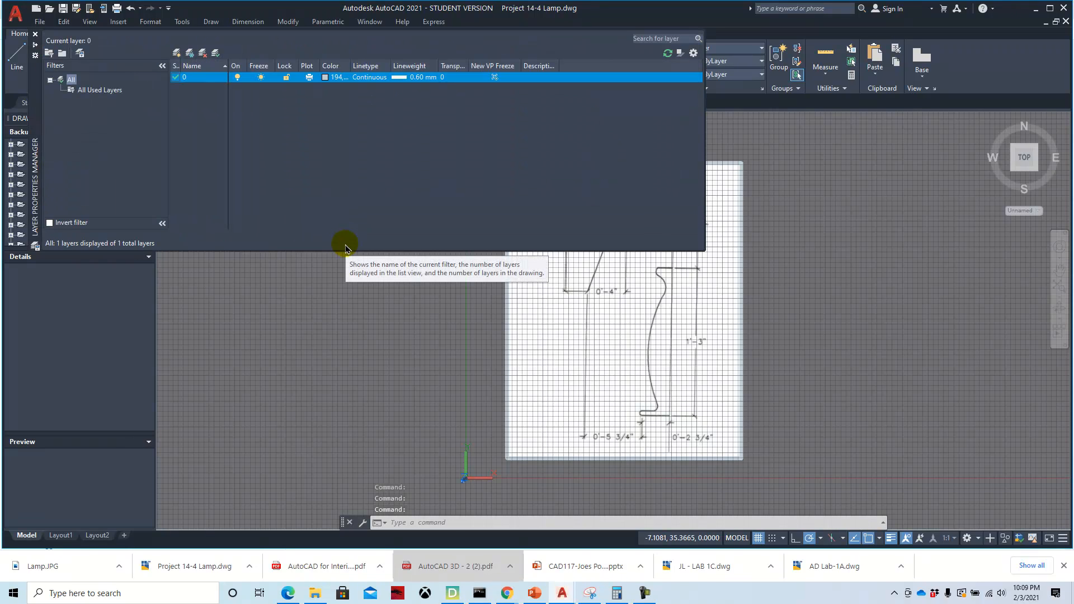
left_click(175, 54)
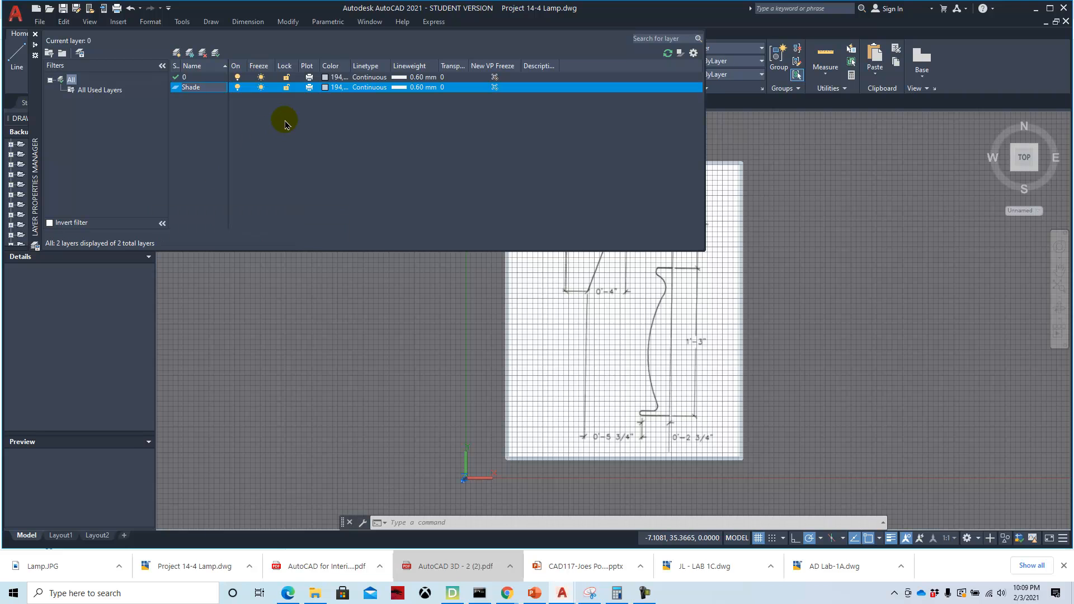
left_click(325, 88)
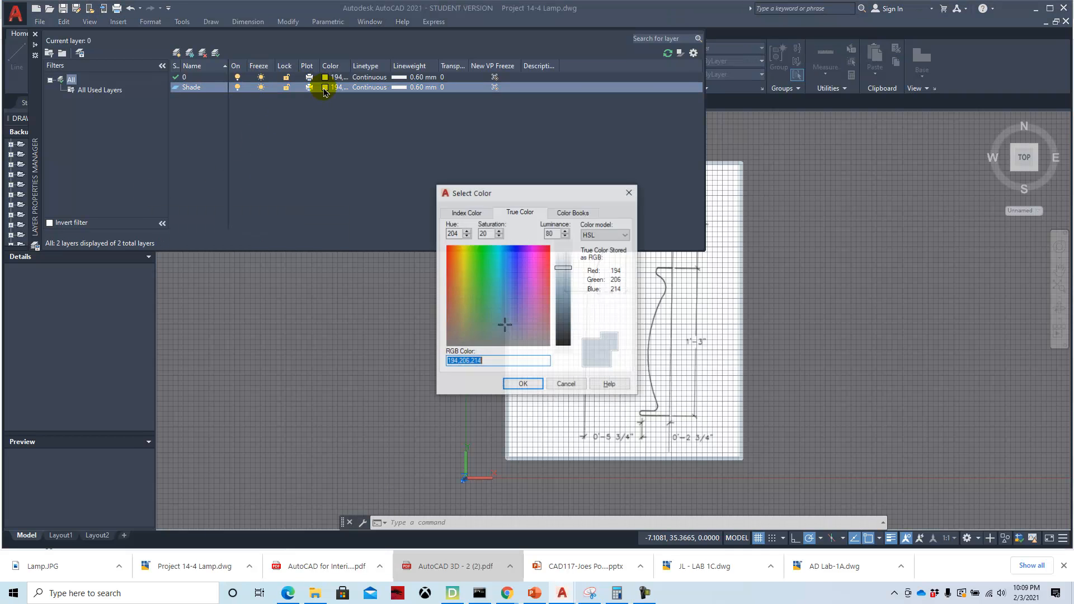
left_click(463, 266)
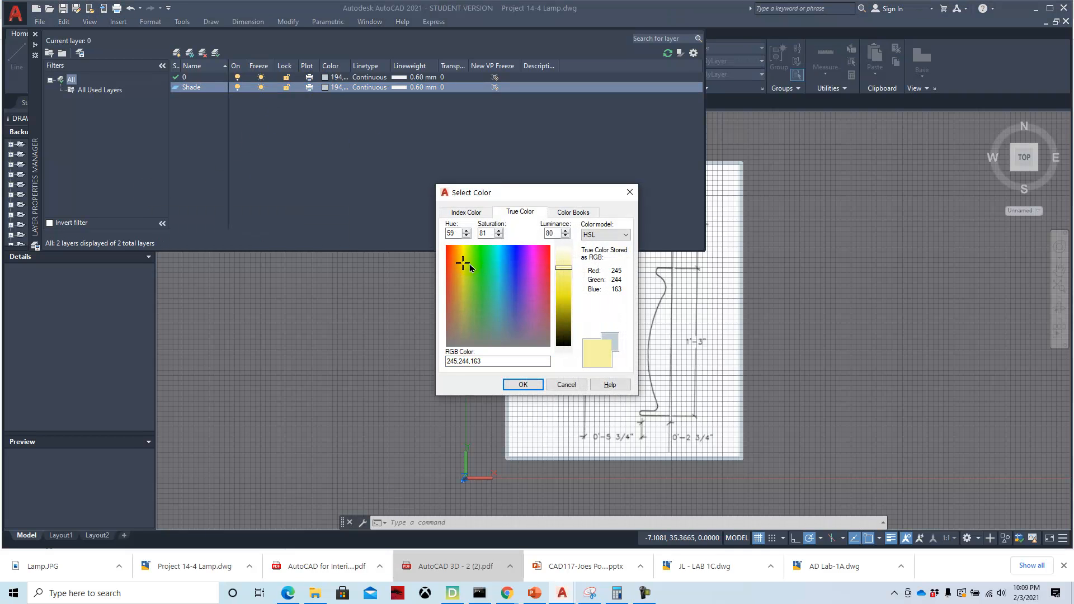
left_click(522, 384)
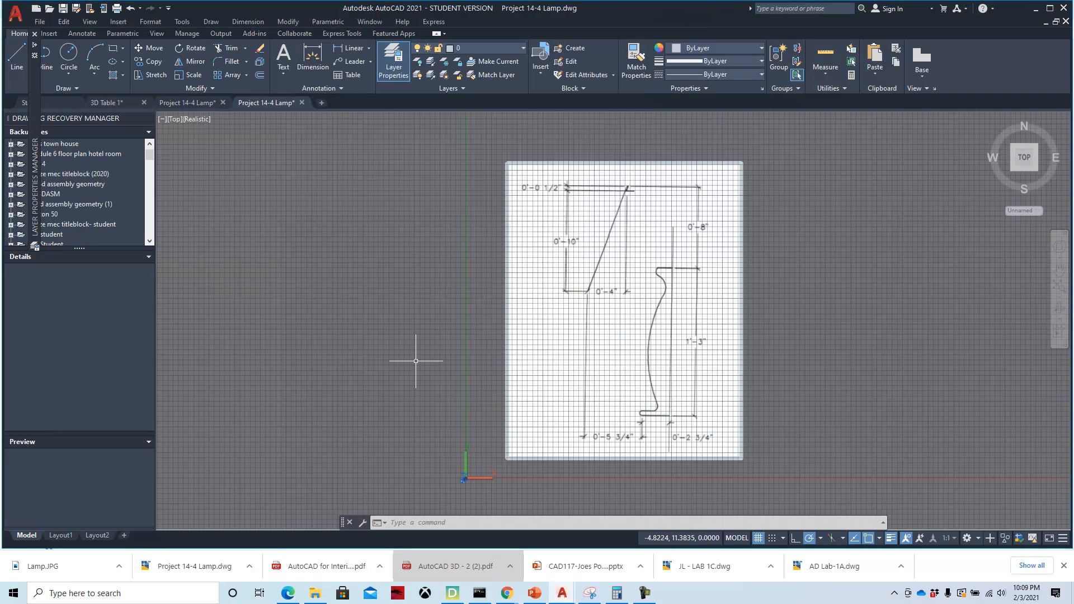
left_click(34, 119)
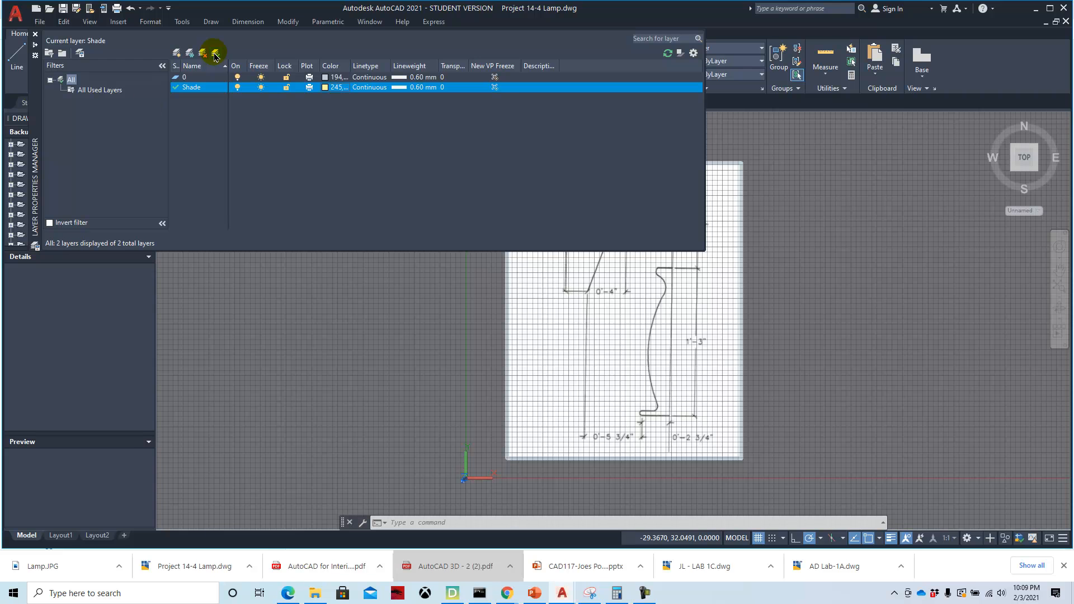
left_click(35, 35)
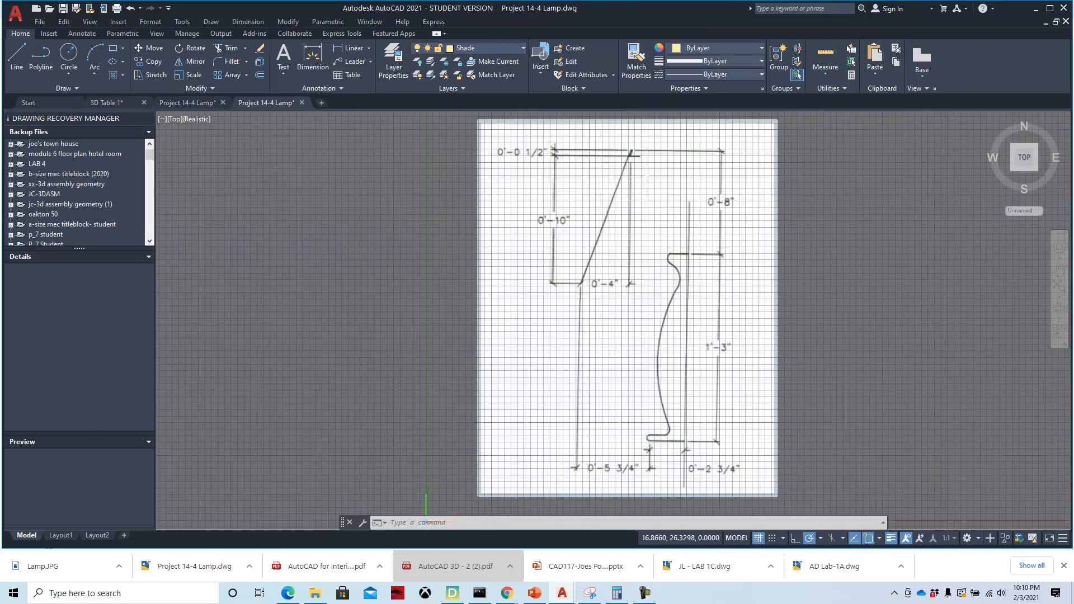
- Trace the lampshade profile with a slanted line about 10.45 units long and a short horizontal line extending inward from its upper end
scroll(681, 236, "up", 3)
scroll(569, 223, "down", 2)
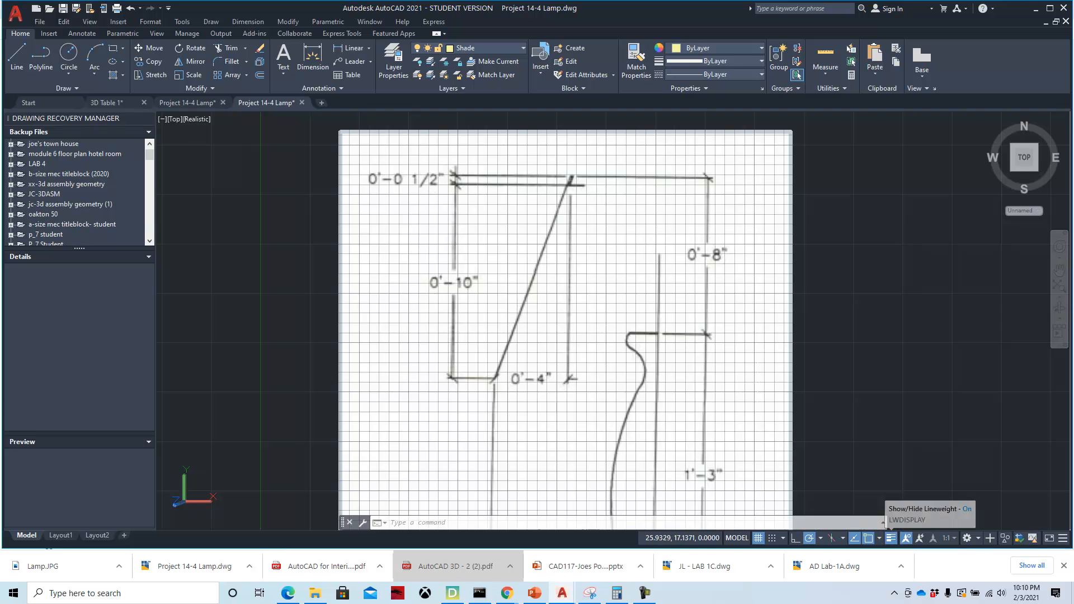
left_click(18, 59)
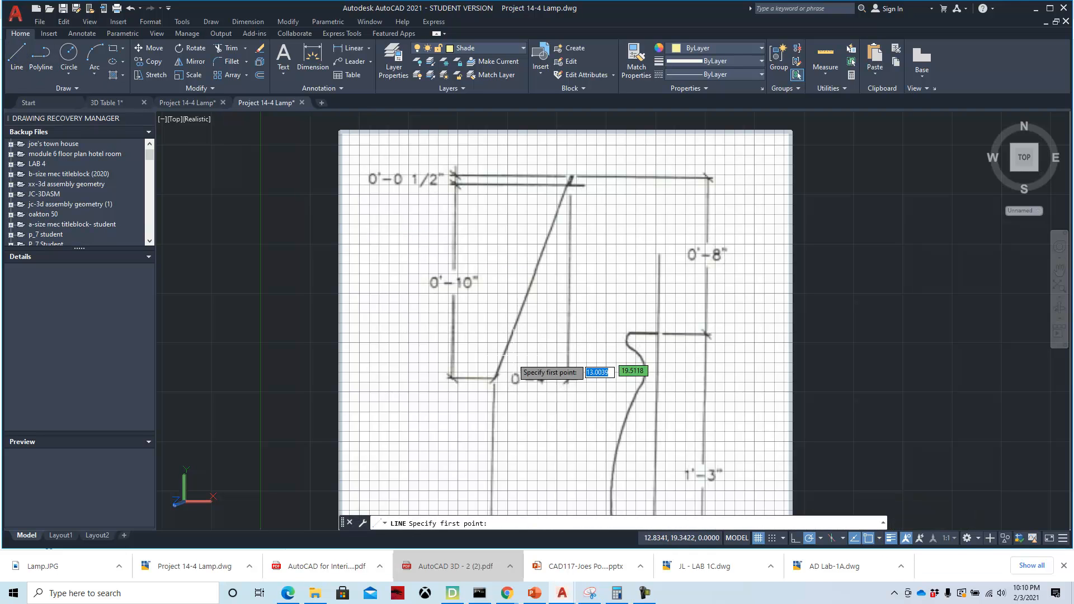
left_click(494, 380)
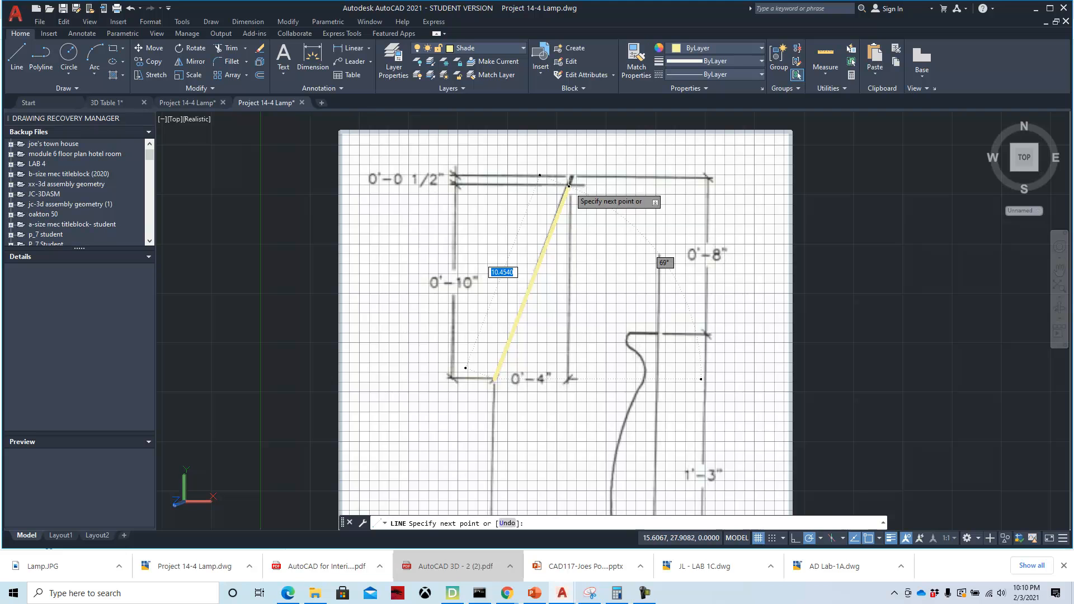
left_click(568, 186)
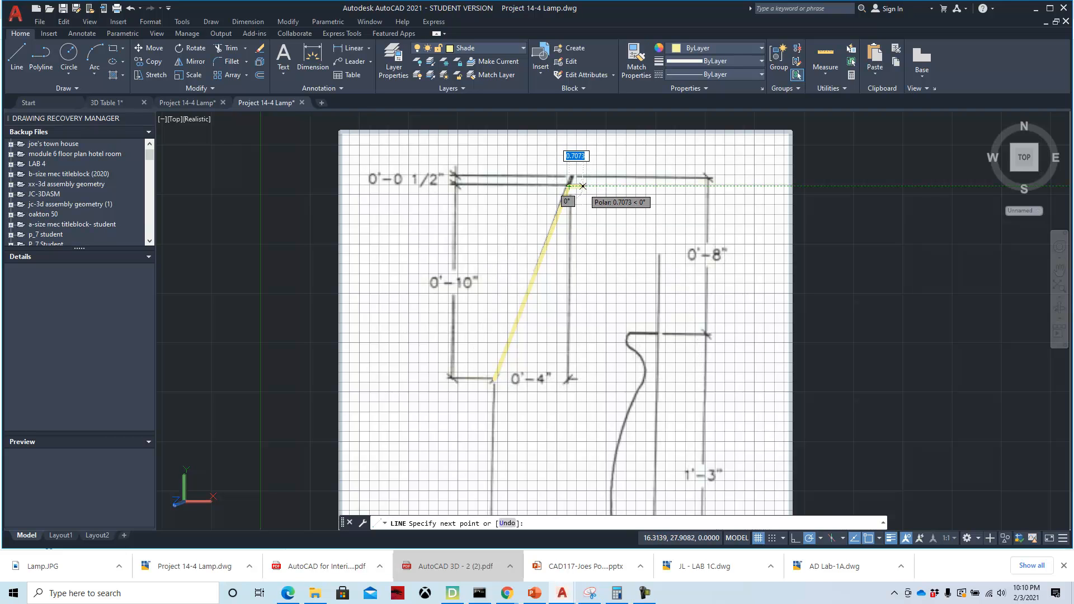
left_click(588, 186)
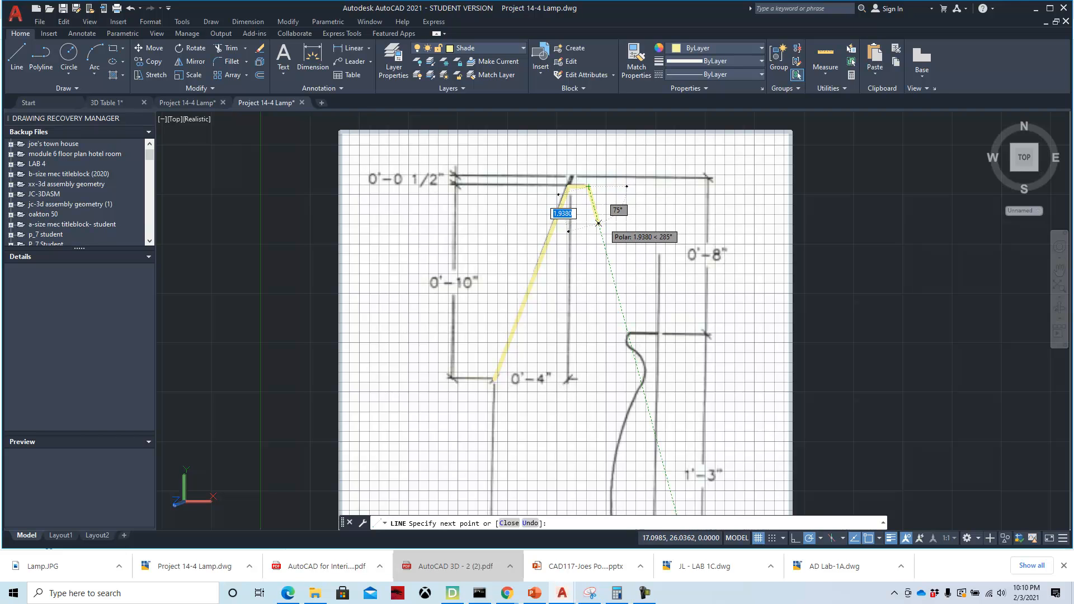
key("Escape")
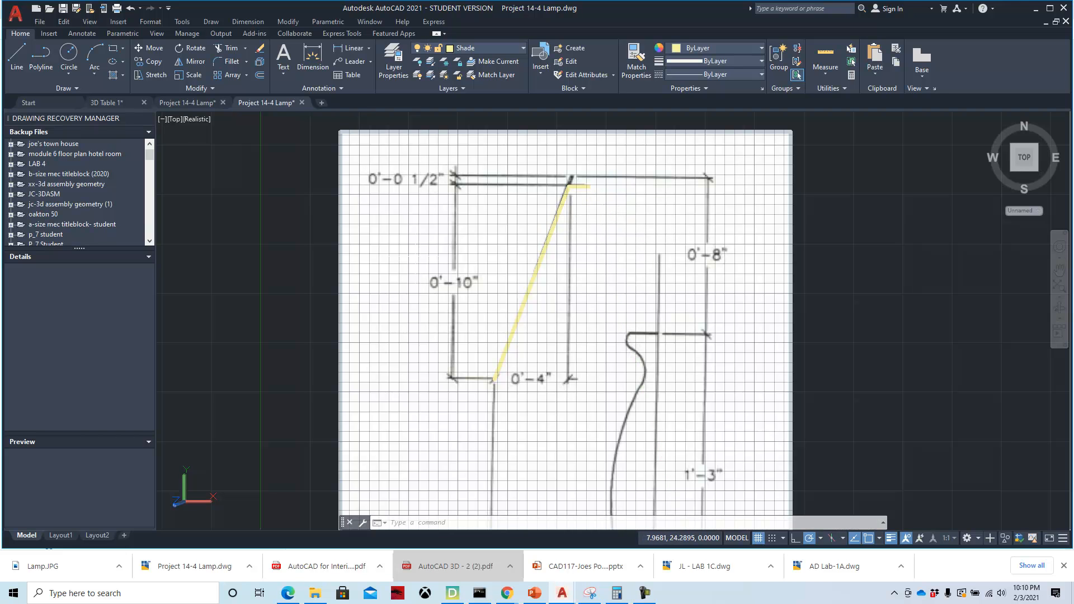
- Create a layer named Body with the pale green true color 178,244,164 and make it the current layer
scroll(559, 288, "down", 2)
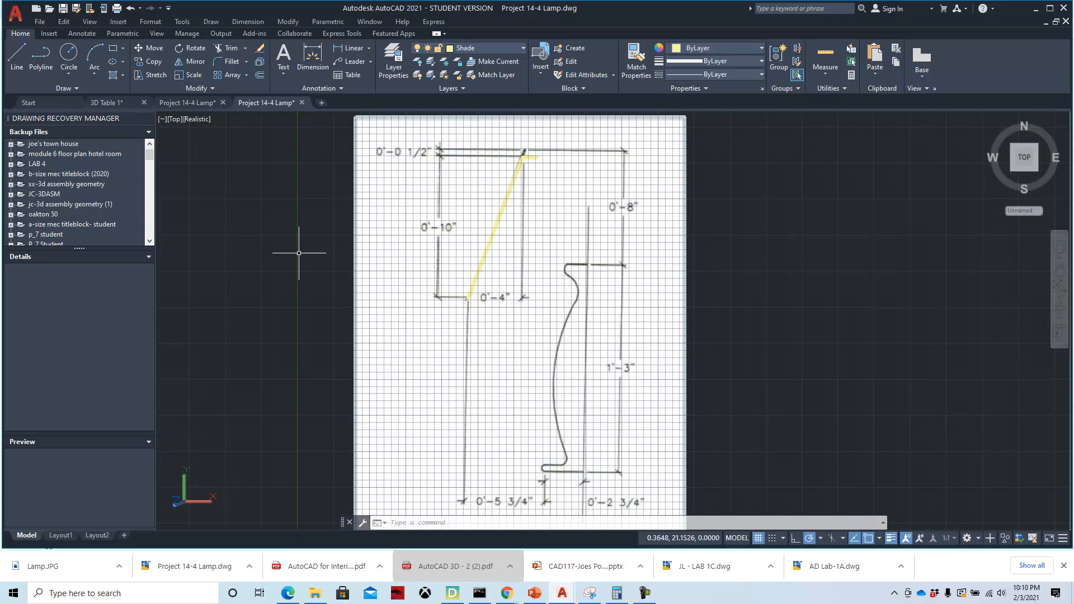
left_click(394, 62)
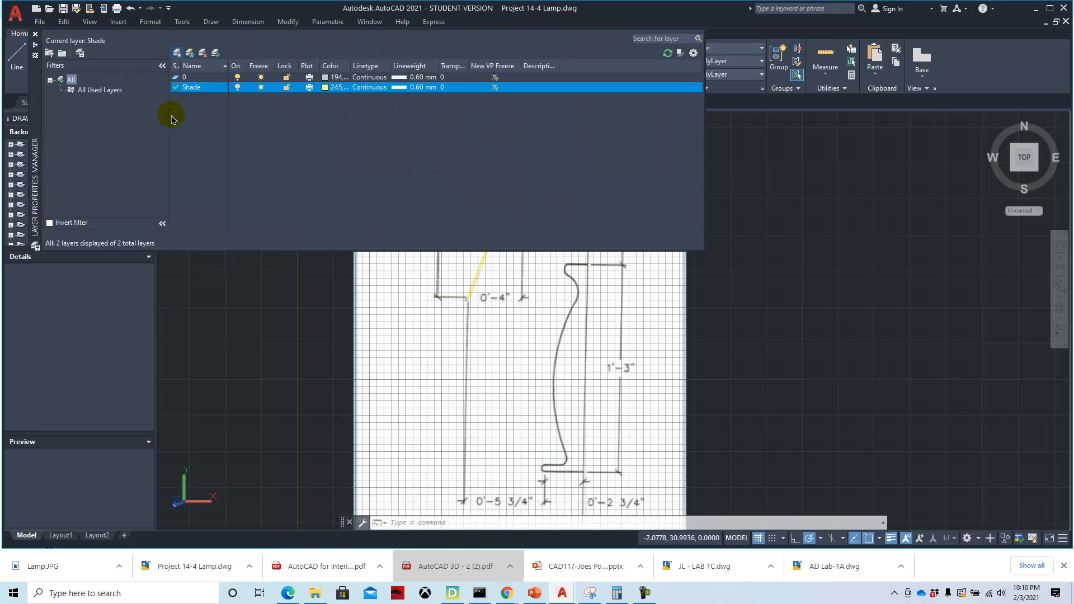
left_click(177, 53)
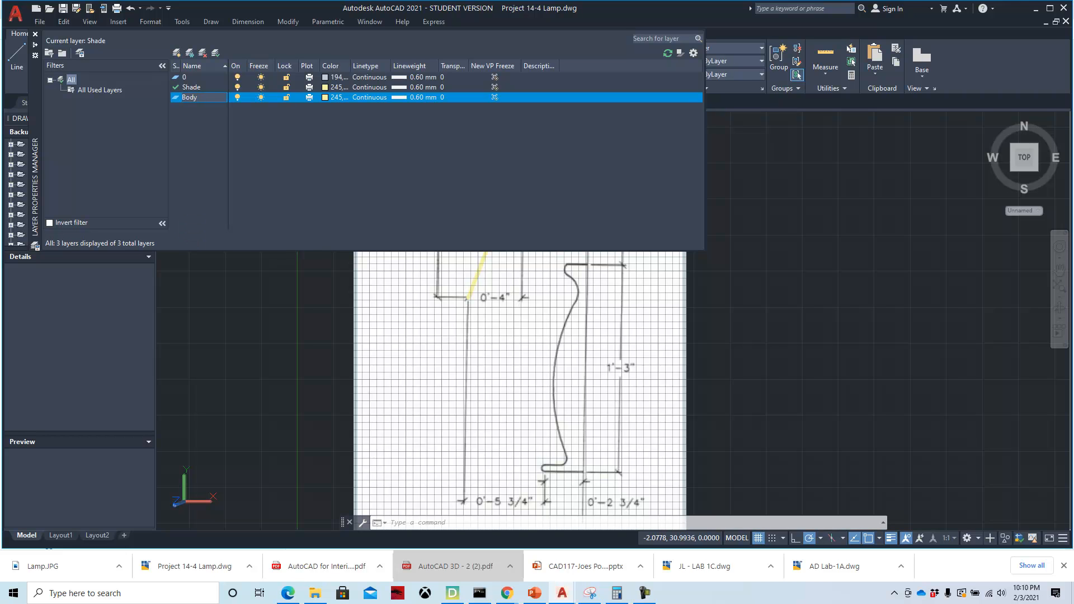
left_click(327, 97)
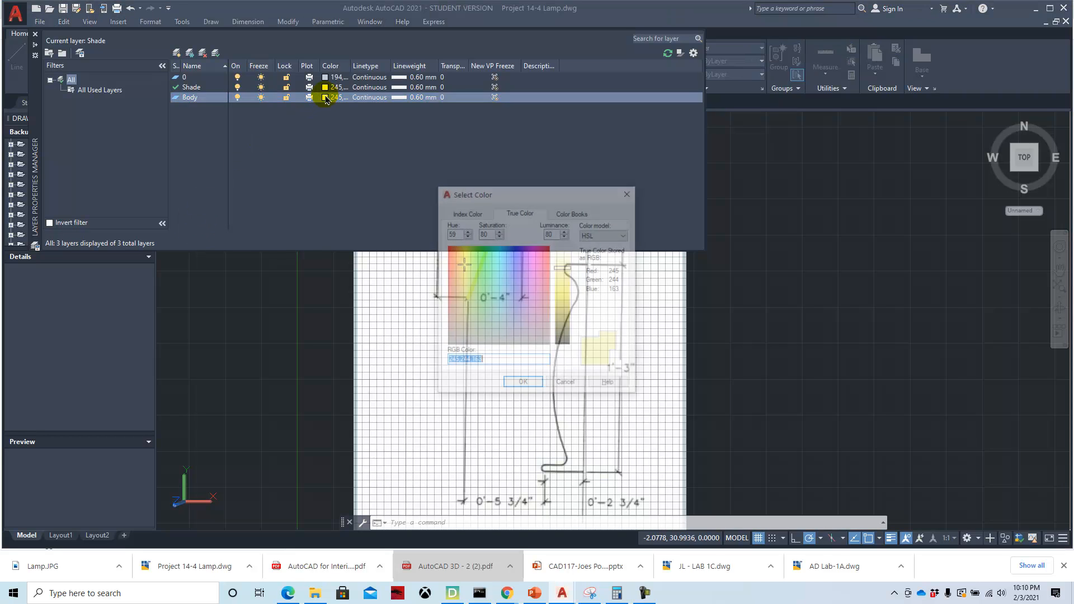
left_click(477, 265)
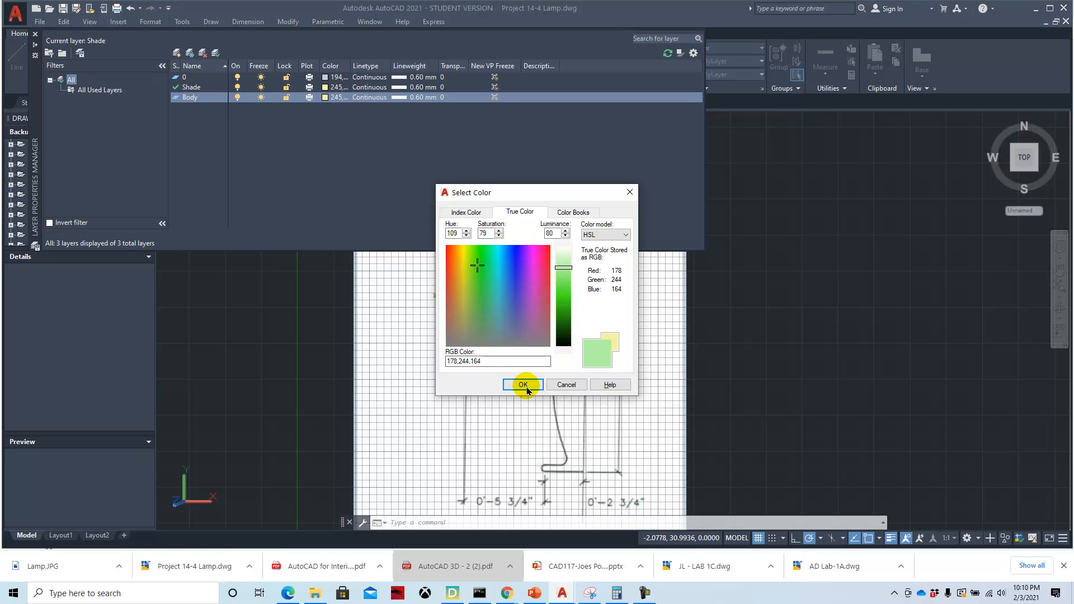
left_click(523, 385)
left_click(294, 97)
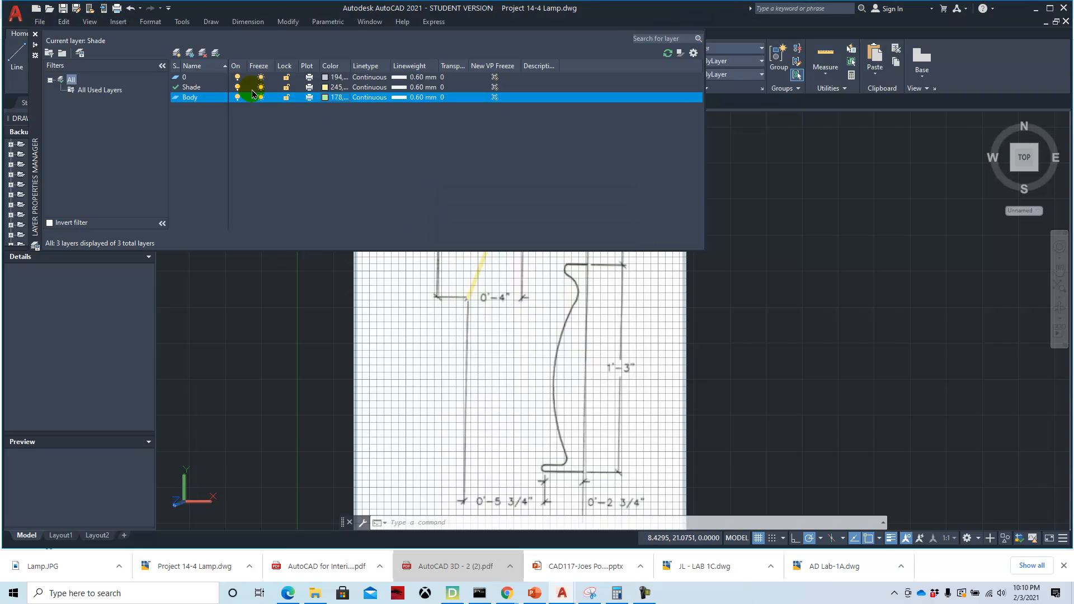
left_click(35, 35)
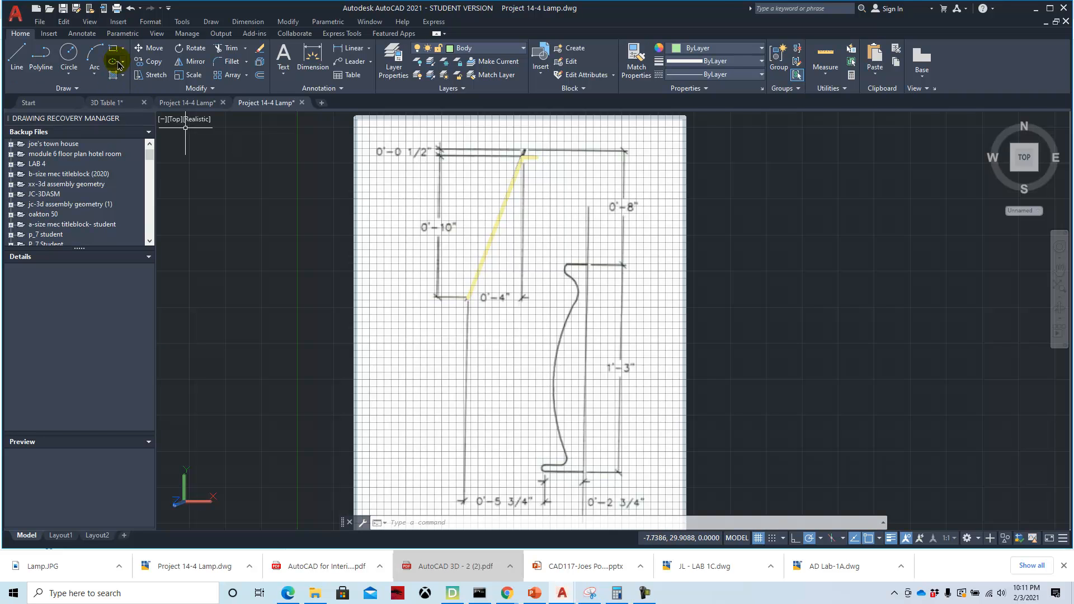
- Start a polyline at the lamp body's centerline and trace its top edge outward about 1.39 units
scroll(601, 317, "up", 4)
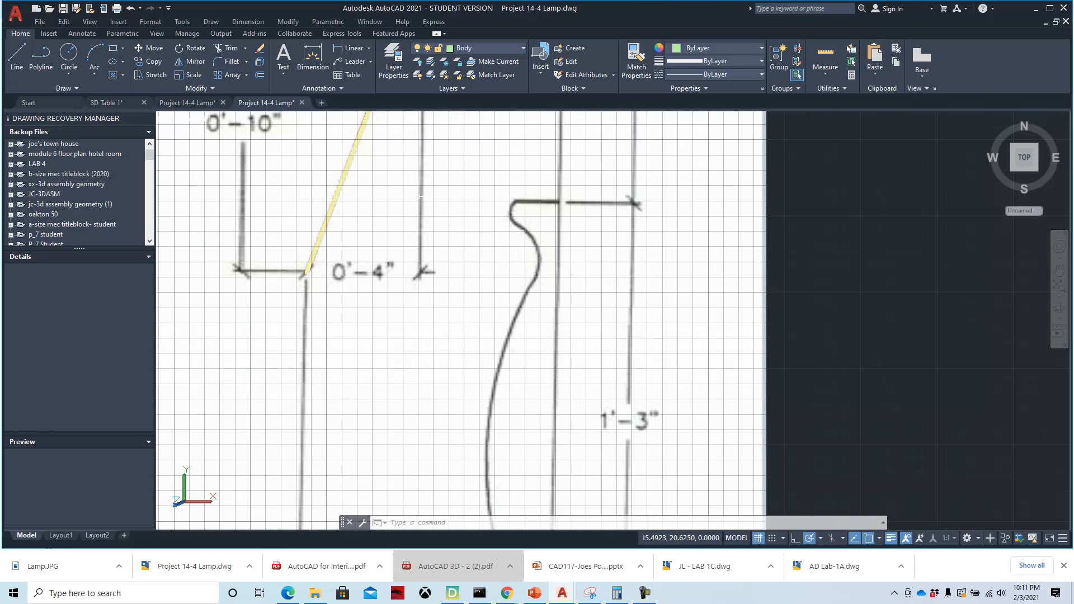
scroll(426, 237, "up", 3)
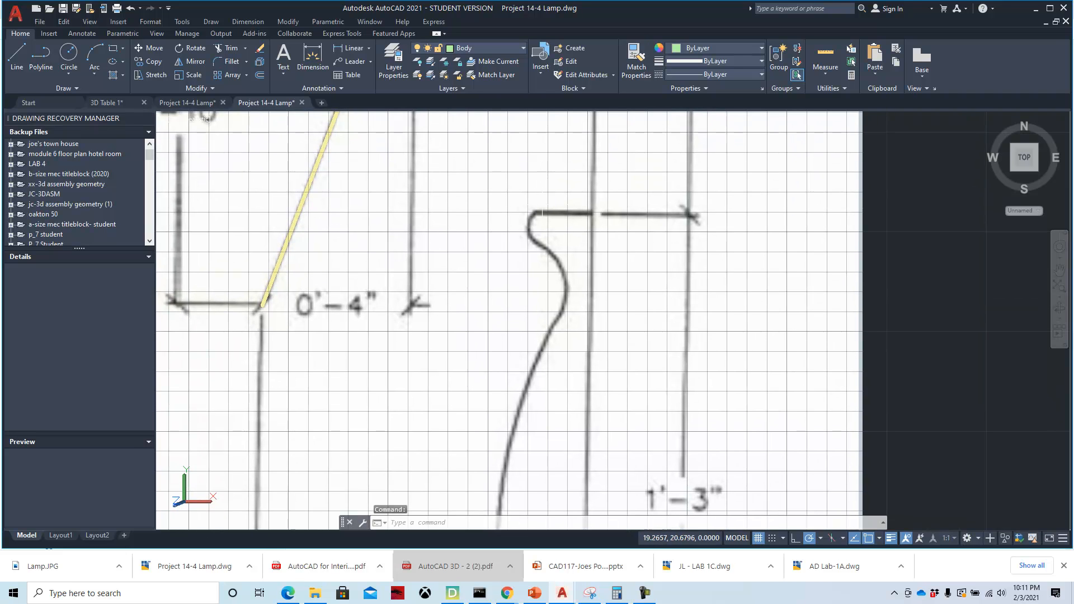
left_click(41, 60)
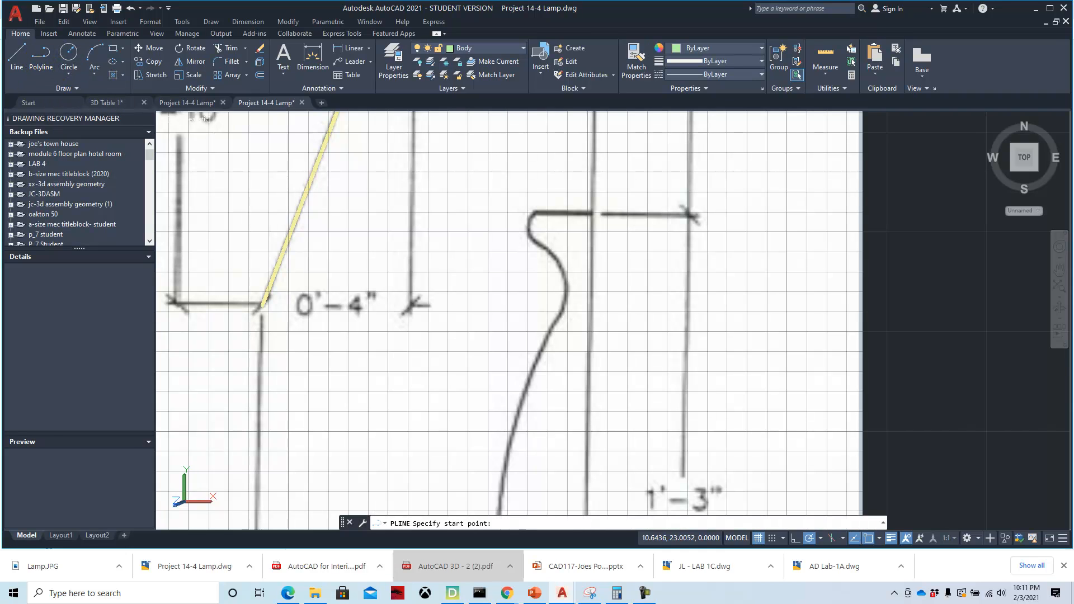
left_click(592, 212)
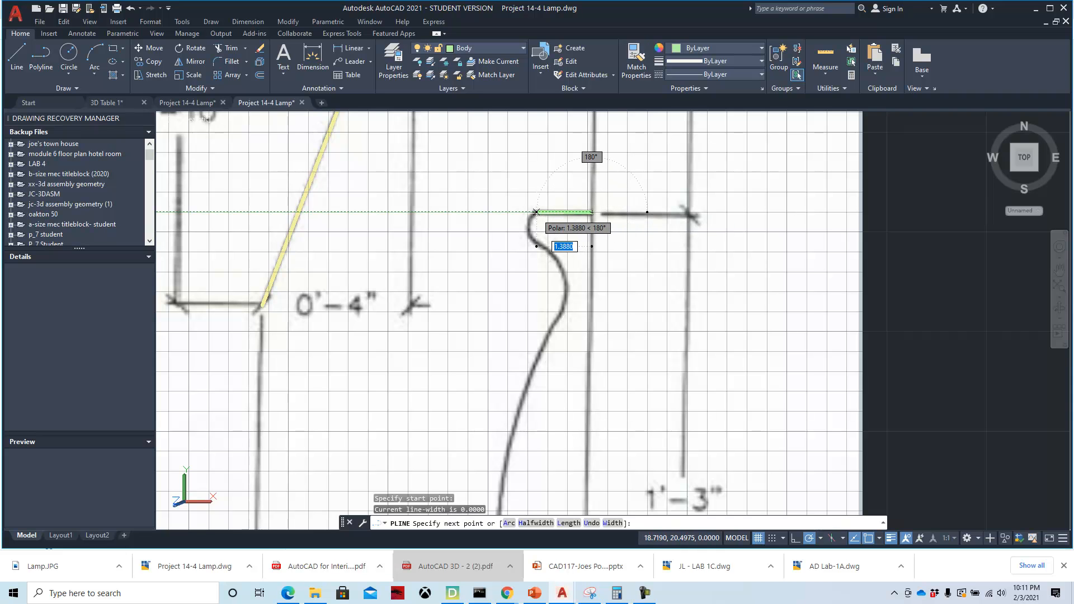
left_click(536, 212)
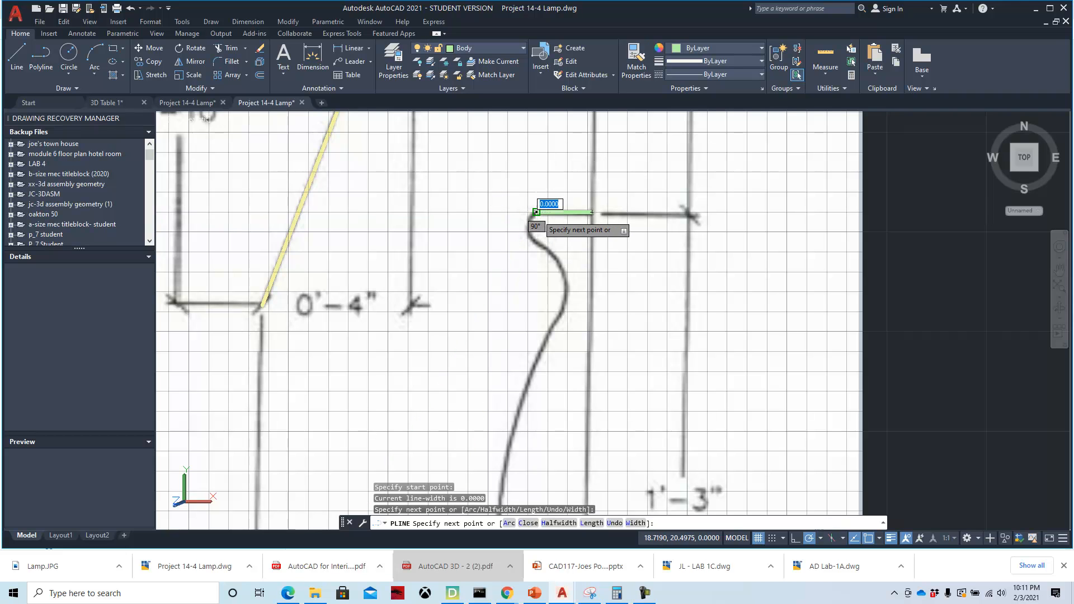
- Switch the polyline to arc segments and trace the rounded lip and the neck curve below it
key("Down")
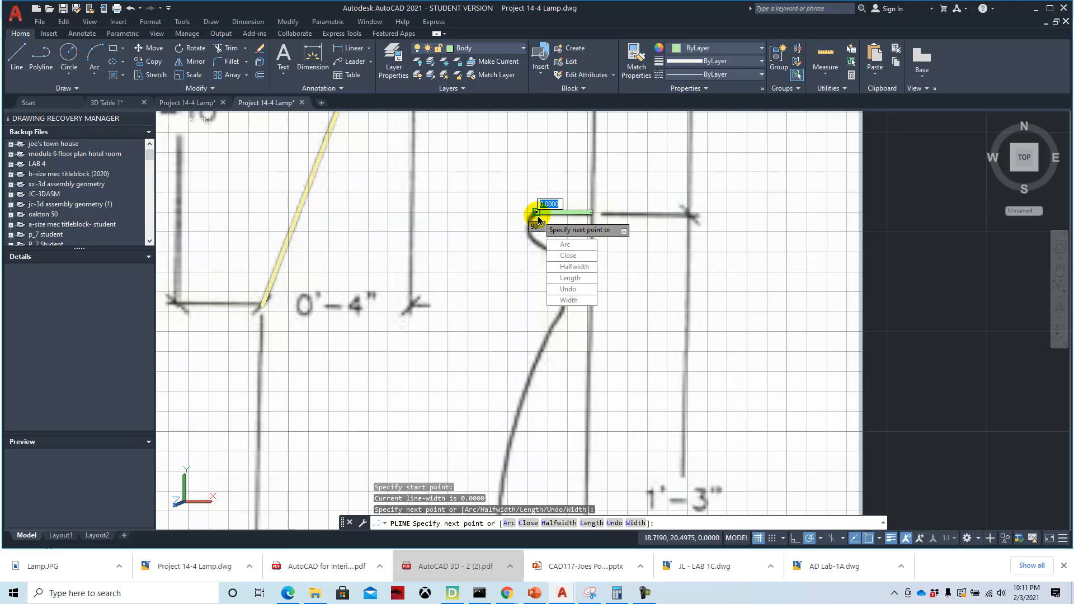
left_click(564, 245)
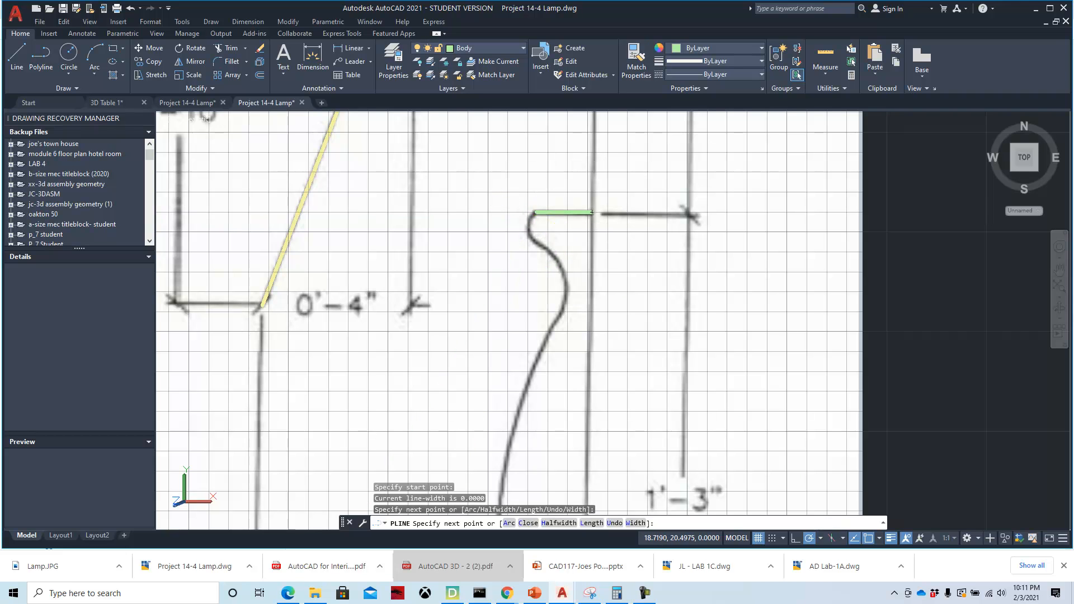
left_click(536, 242)
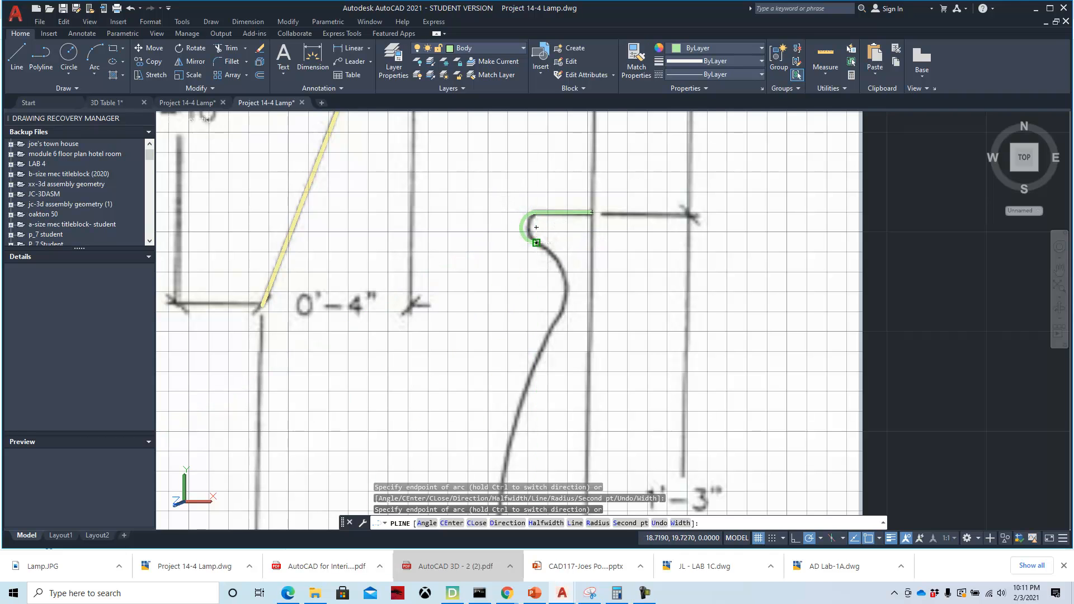
left_click(556, 318)
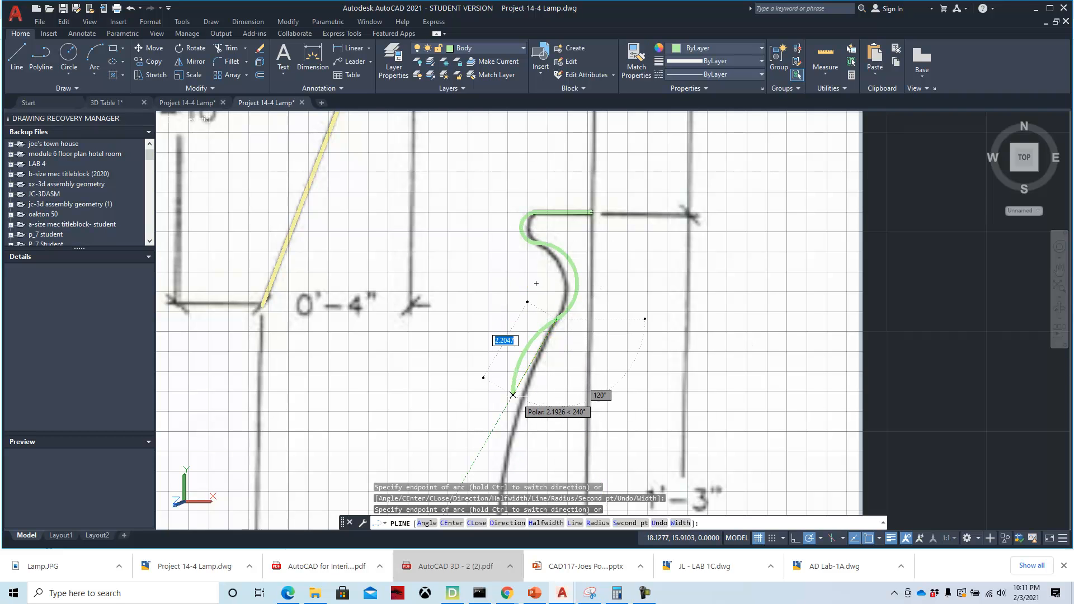
- Continue the polyline with one long arc down the lamp body, spanning about 10.46 units to just above the foot
middle_click_drag(514, 417, 494, 276)
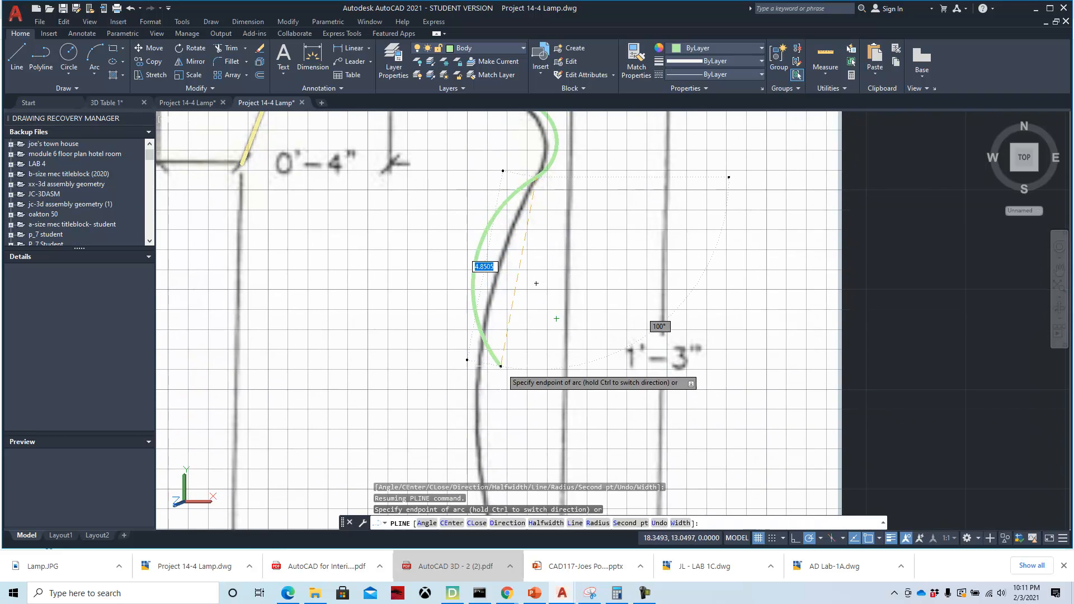
scroll(495, 393, "down", 2)
middle_click_drag(496, 403, 479, 312)
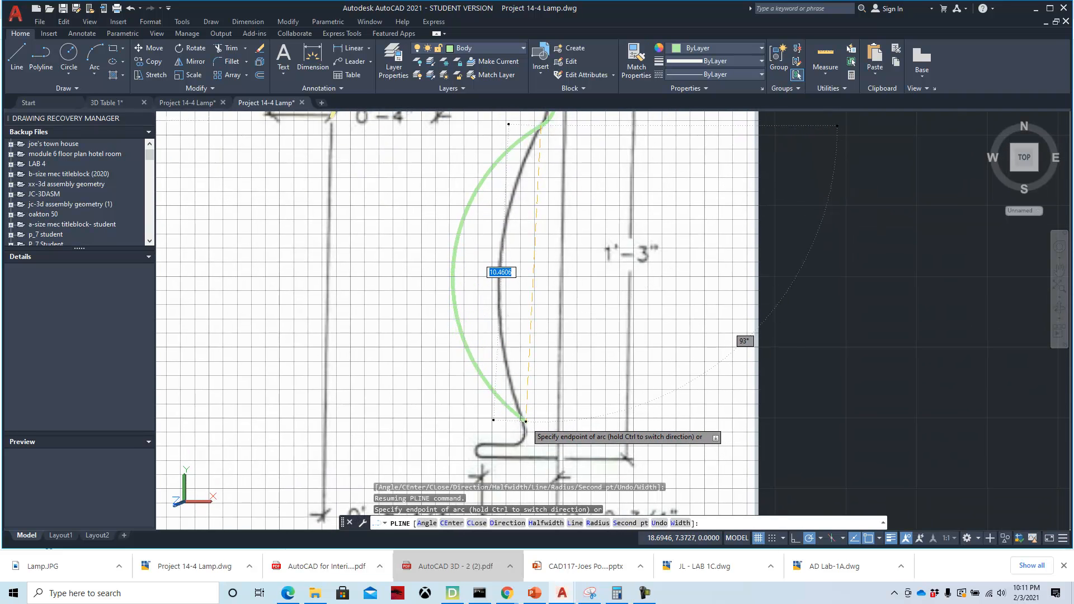
left_click(525, 420)
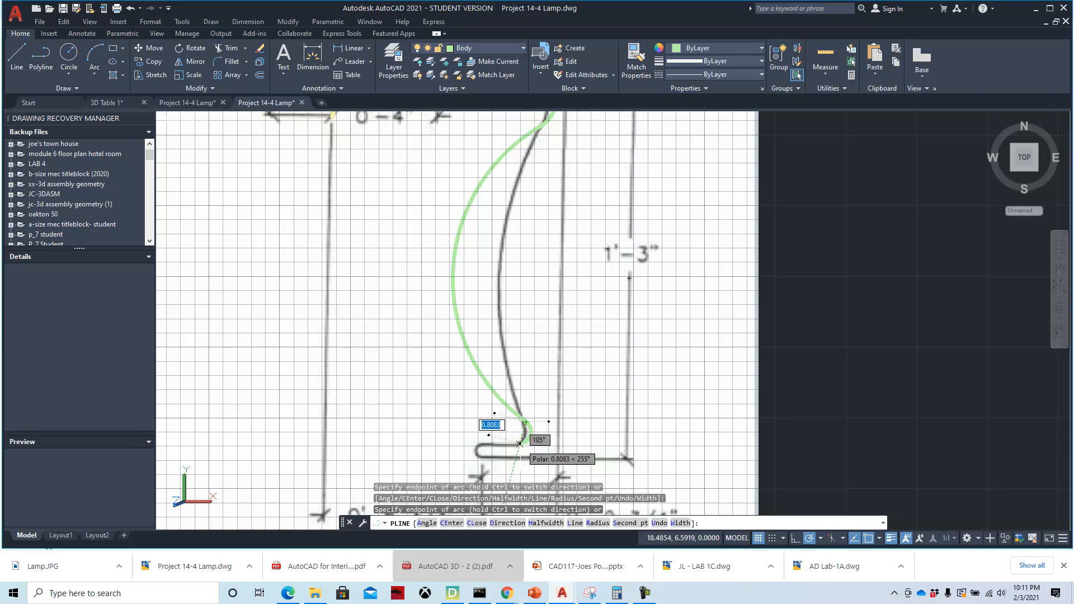
scroll(432, 479, "up", 4)
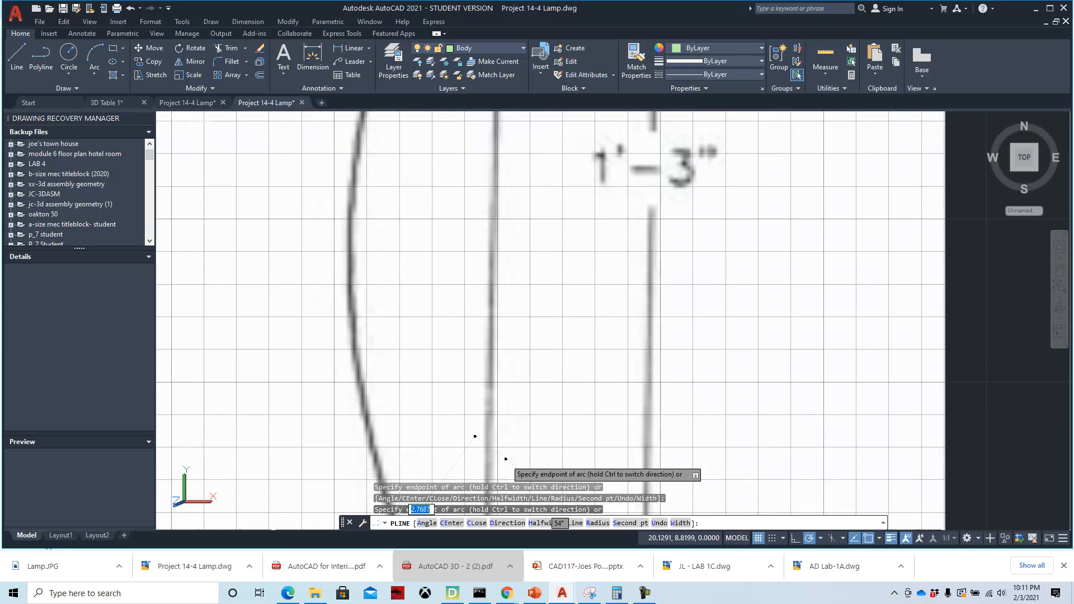
- Continue the polyline with a small arc around the narrow waist just above the lamp's foot
scroll(430, 478, "down", 3)
scroll(455, 470, "down", 2)
middle_click_drag(496, 412, 506, 329)
scroll(507, 325, "up", 5)
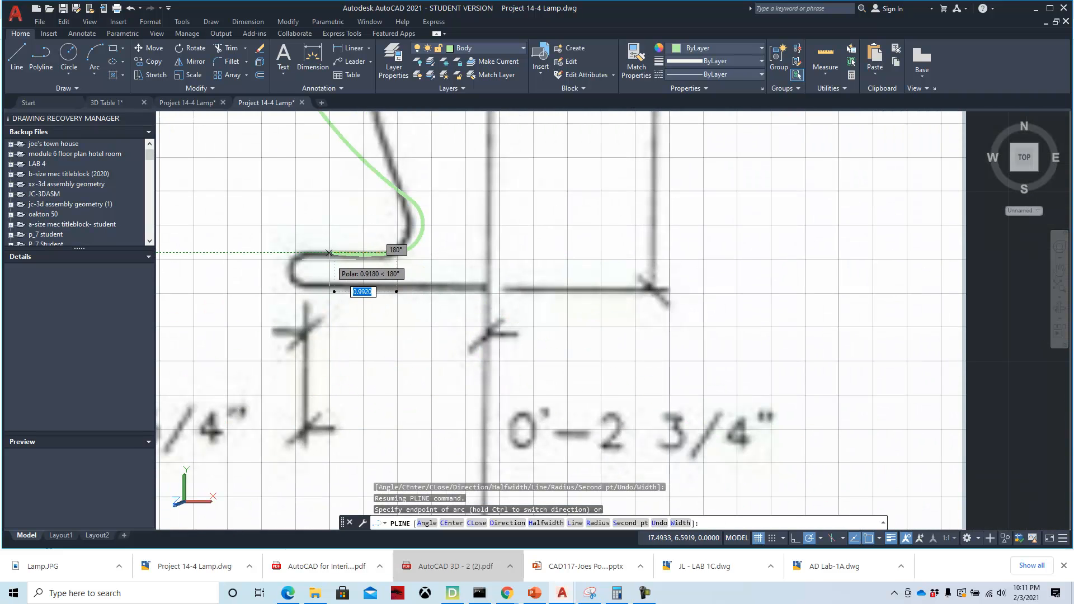
- Trace the foot's flat top edge outward about 1.3 units and round its outer end with an arc spanning about 0.49 units
key("Down")
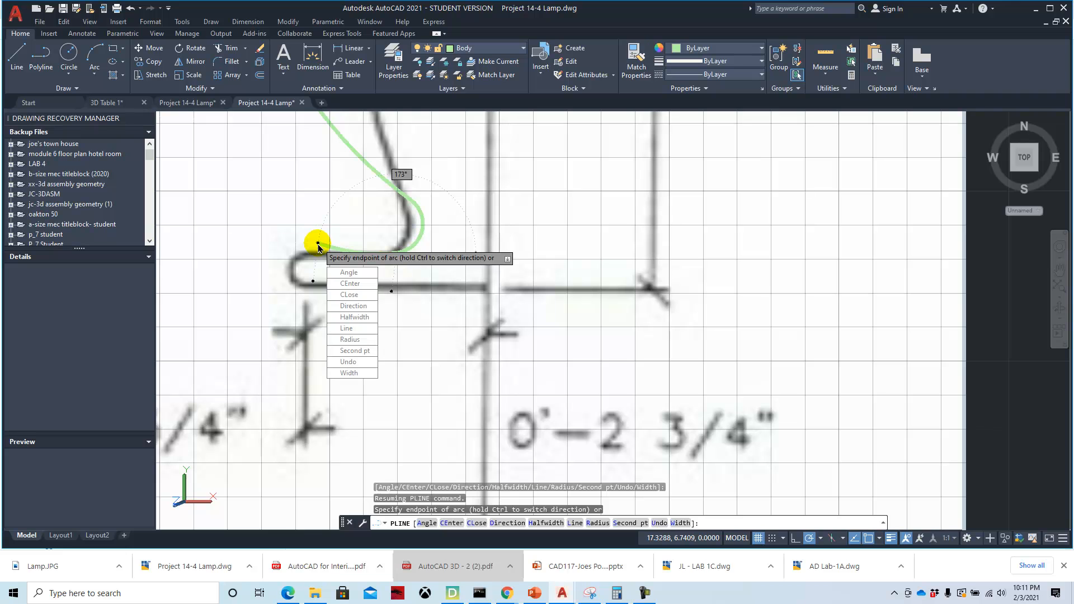
key("Down")
key("Down")
key("Down")
key("Down")
key("Down")
key("Return")
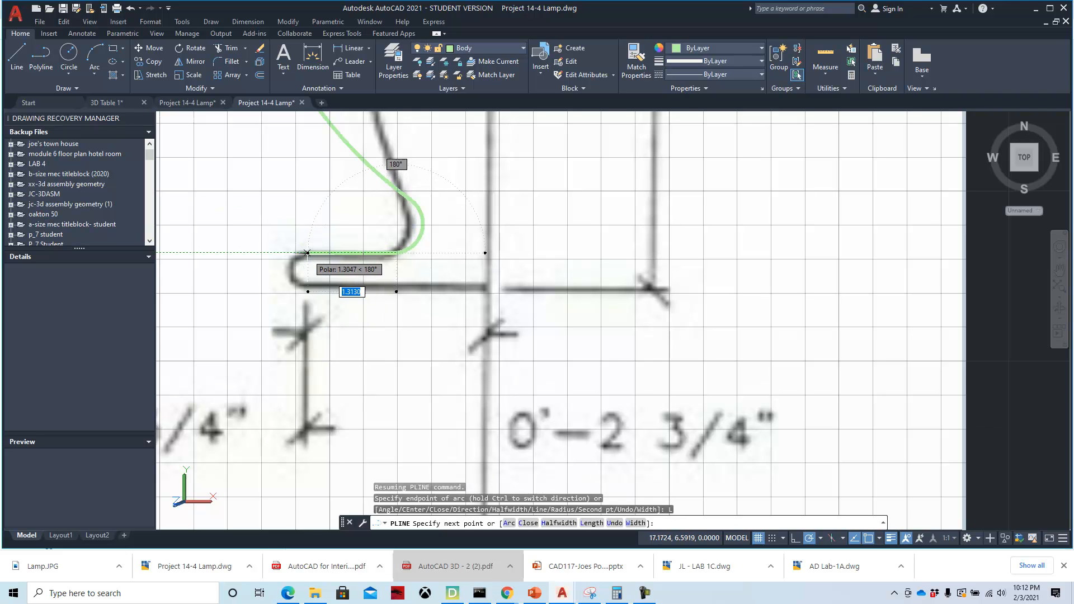
left_click(305, 252)
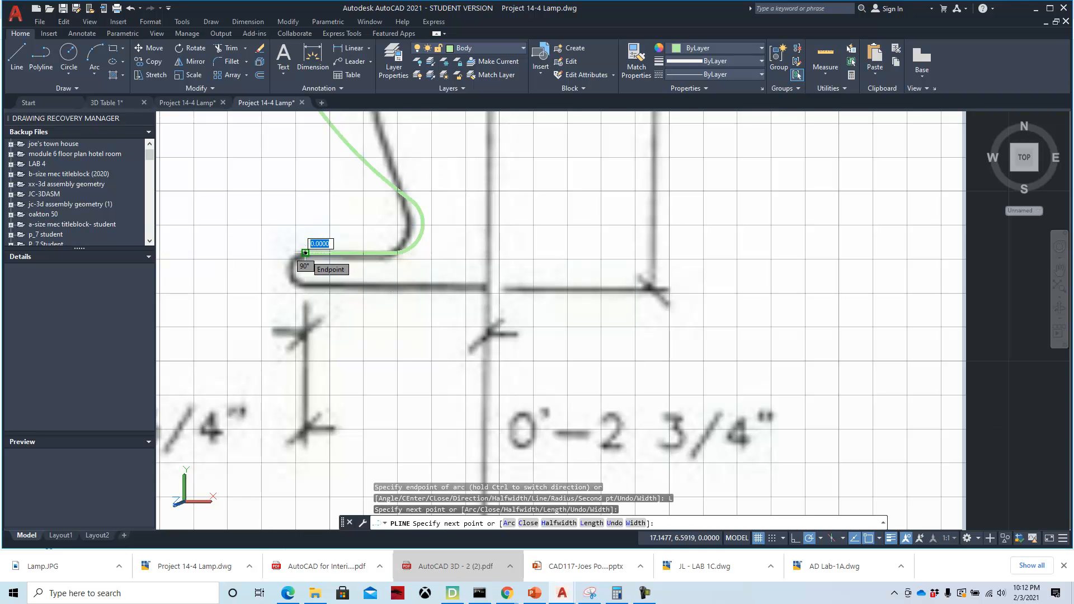
left_click(330, 284)
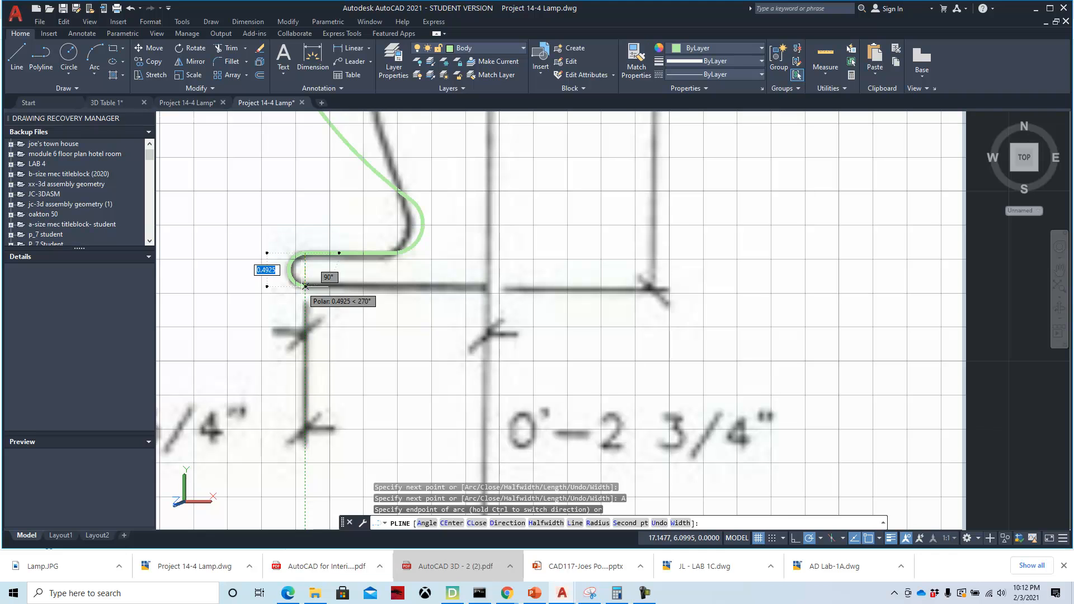
left_click(305, 286)
- Switch back to line segments, trace the foot's bottom edge about 2.68 units to the centerline, and end the polyline
key("Down")
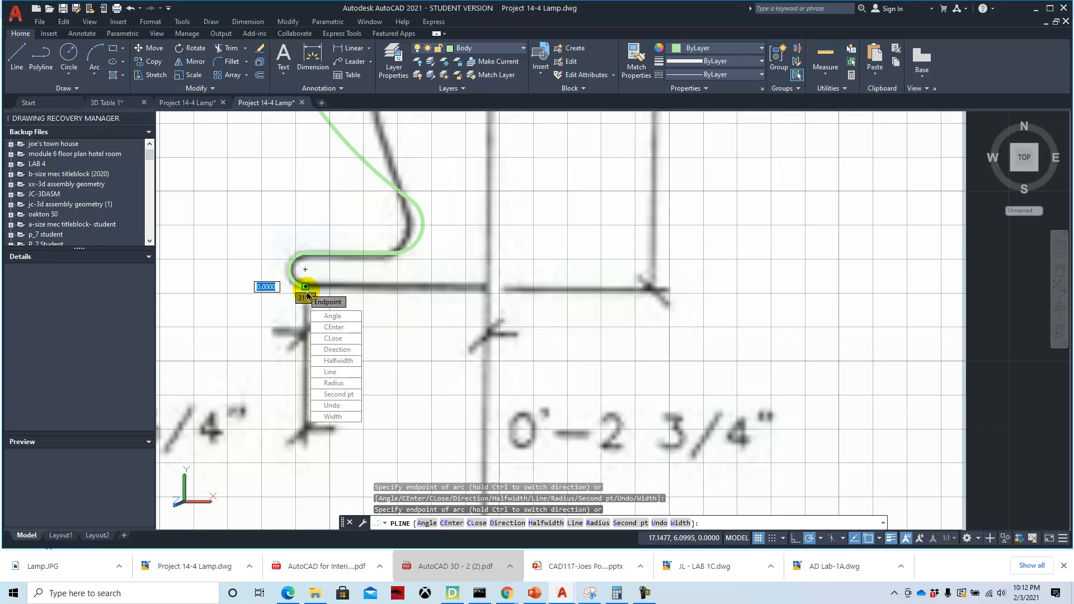
left_click(332, 371)
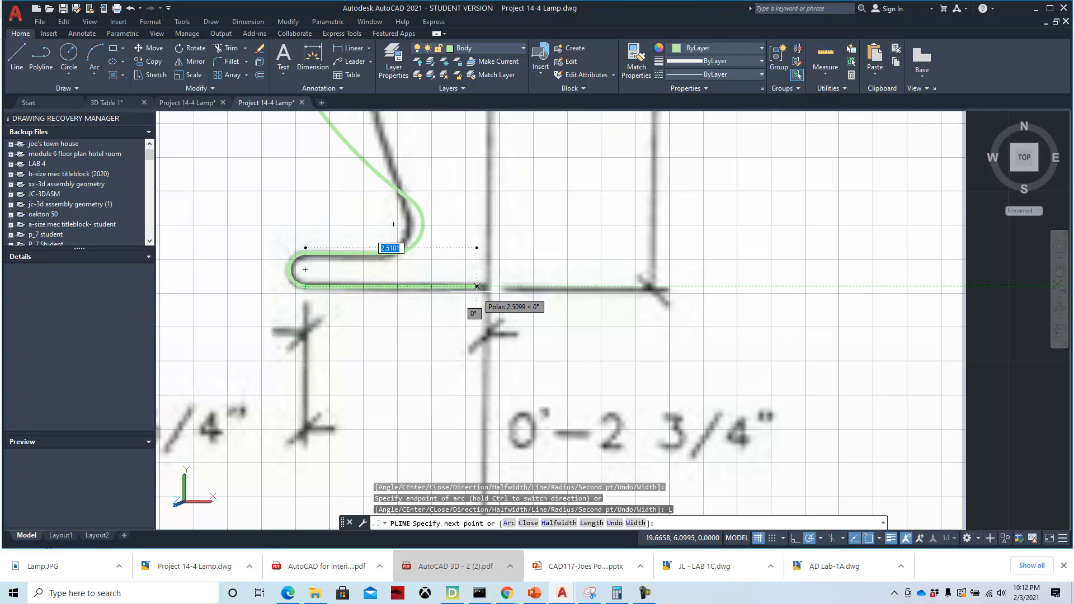
scroll(492, 302, "down", 5)
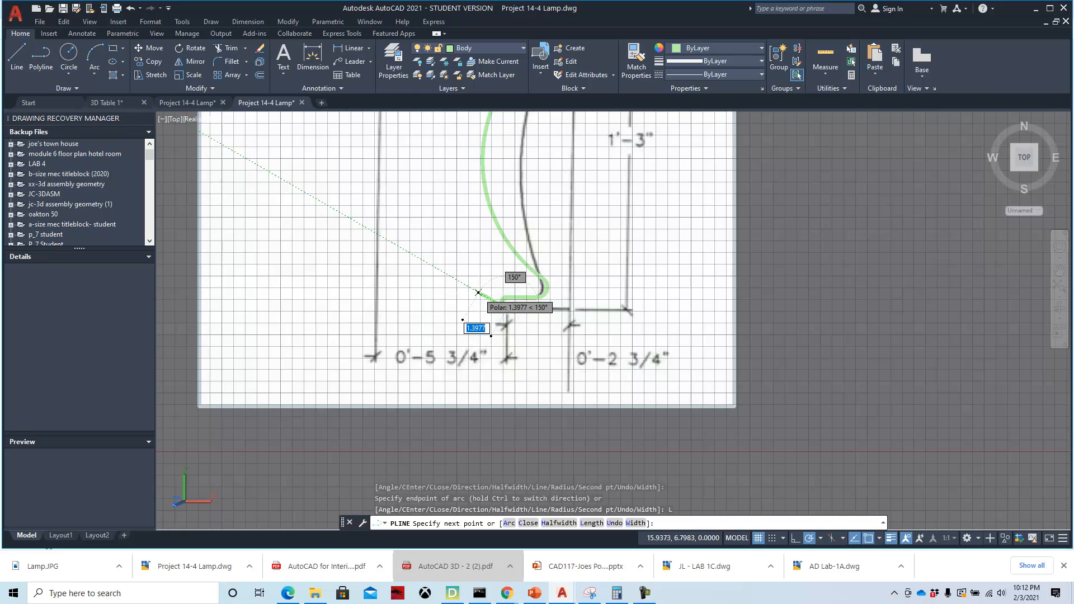
scroll(478, 292, "down", 3)
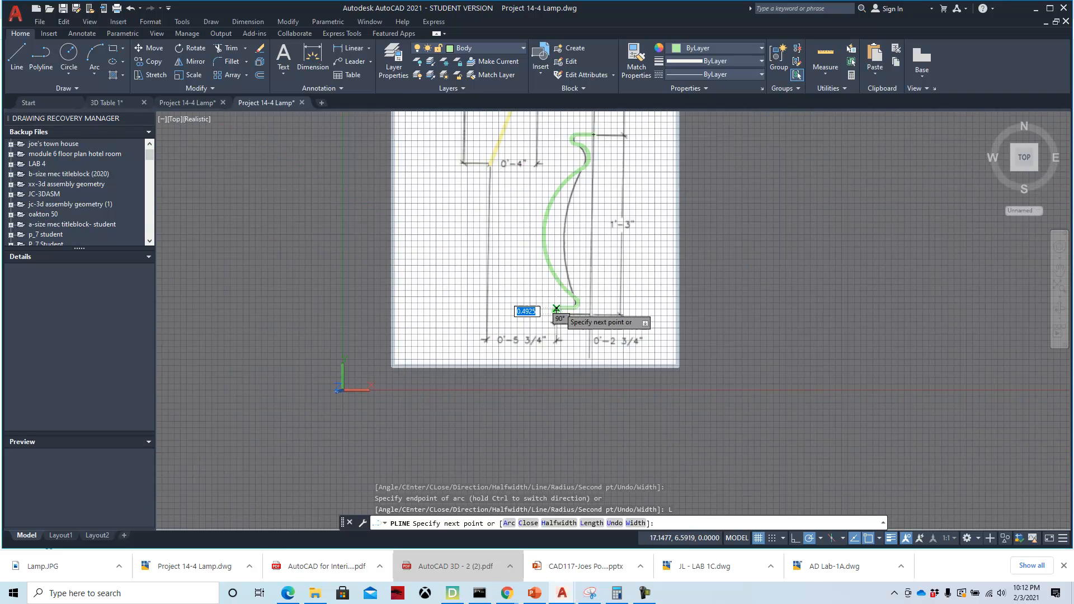
scroll(582, 182, "up", 3)
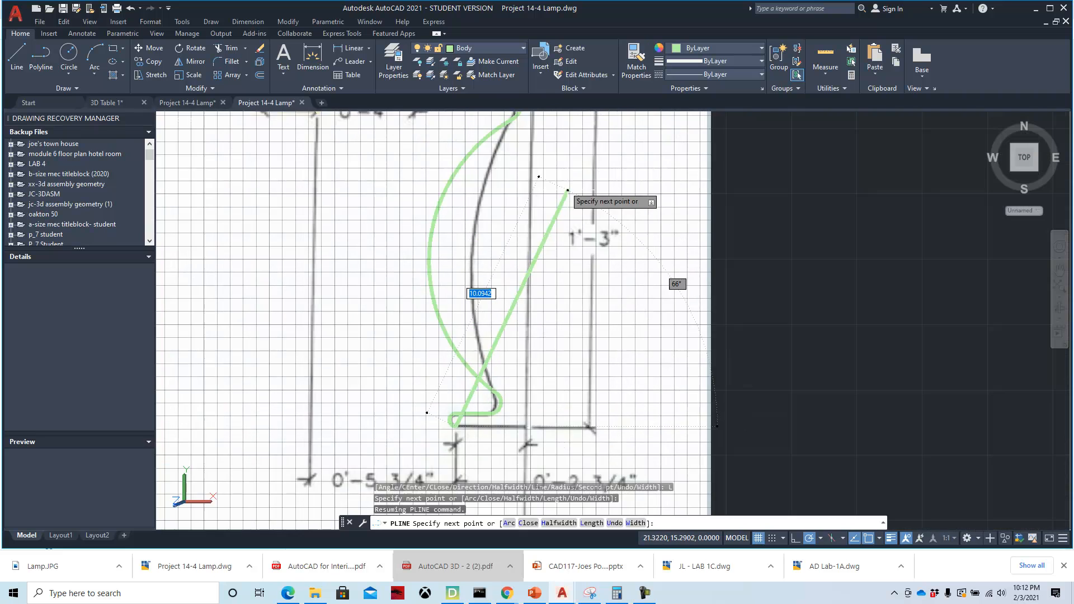
middle_click_drag(549, 182, 516, 358)
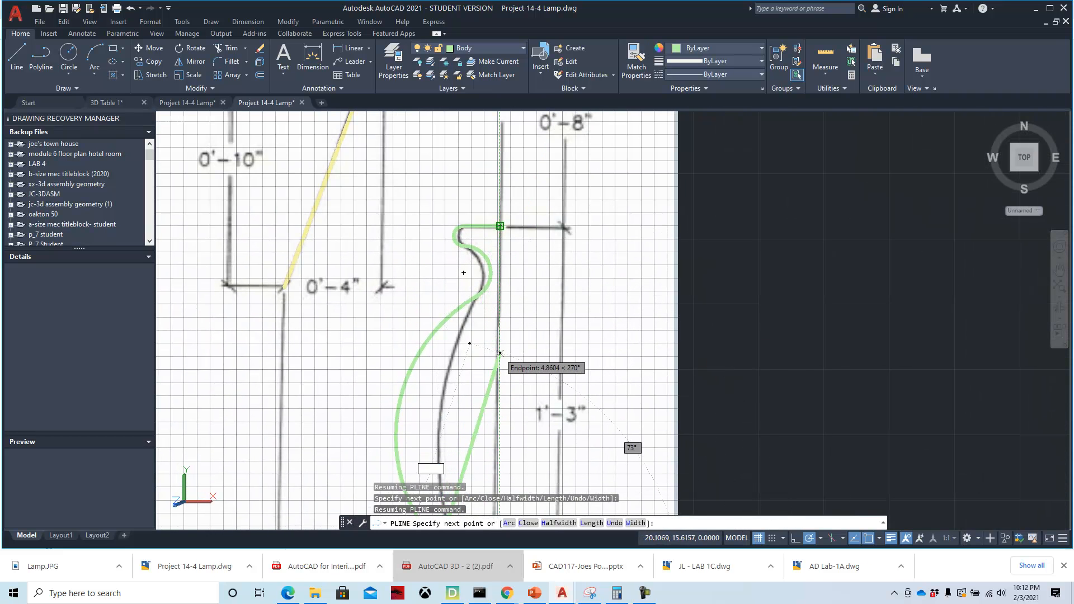
middle_click_drag(487, 457, 499, 240)
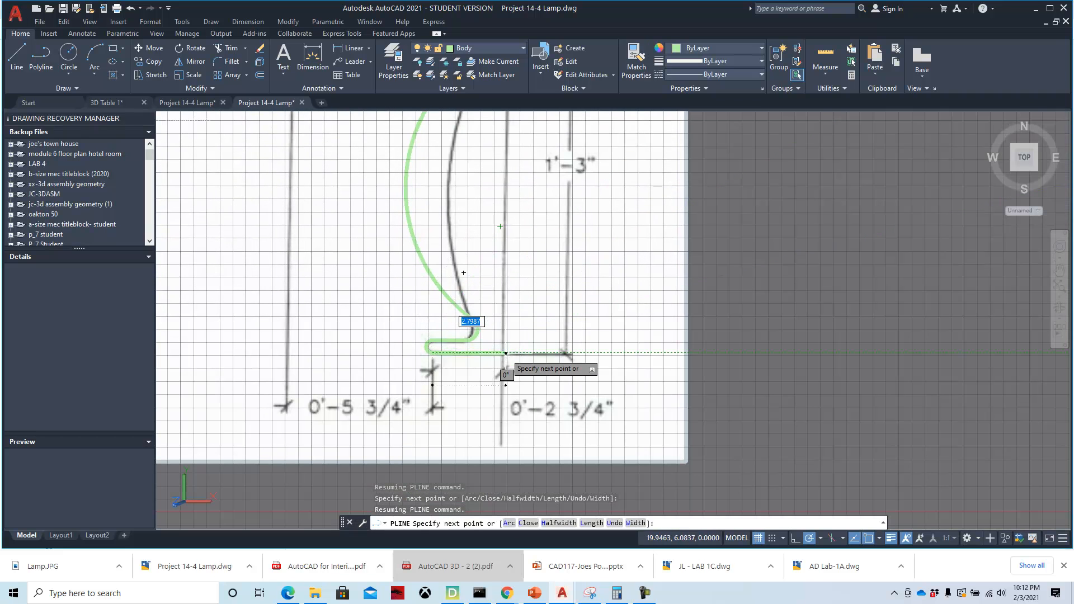
scroll(506, 353, "up", 5)
middle_click_drag(319, 424, 489, 388)
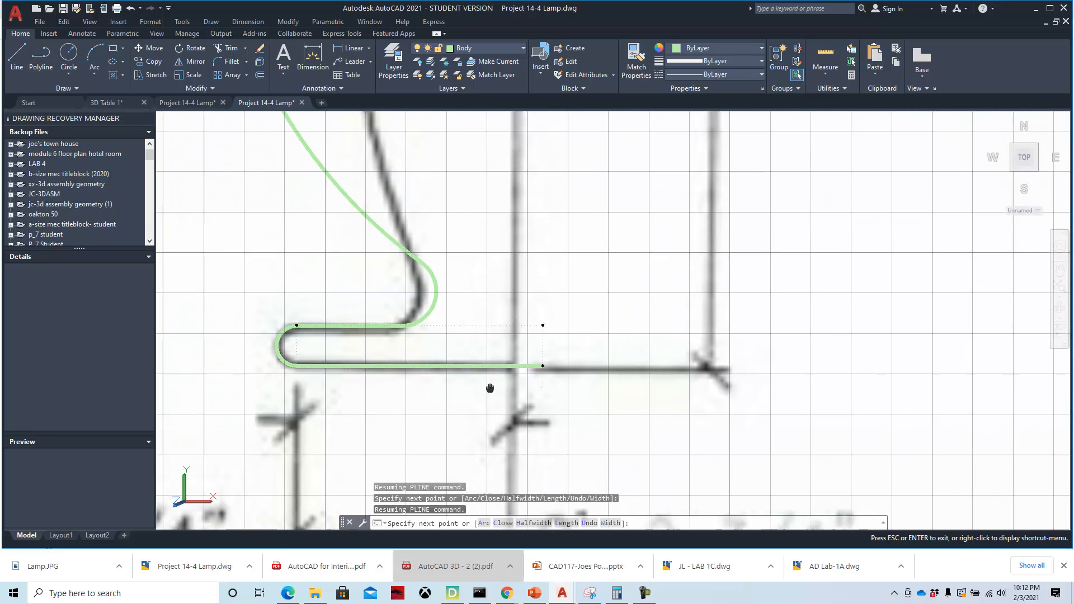
left_click(513, 365)
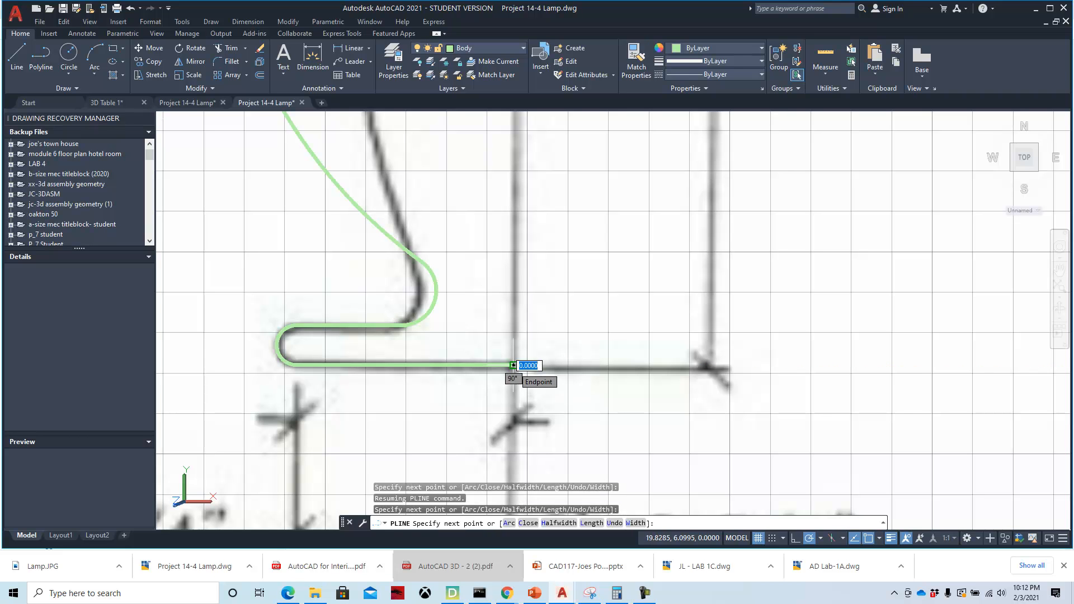
key("Escape")
- Select the body polyline and stretch the midpoint of its long arc inward onto the reference curve
scroll(444, 319, "down", 5)
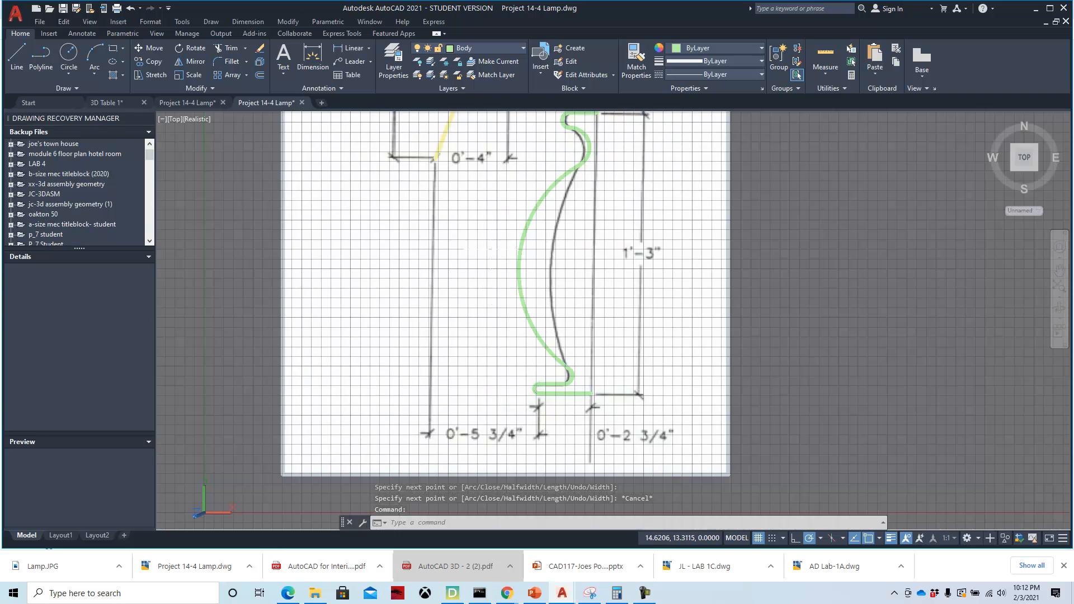
middle_click_drag(490, 249, 449, 294)
left_click(480, 287)
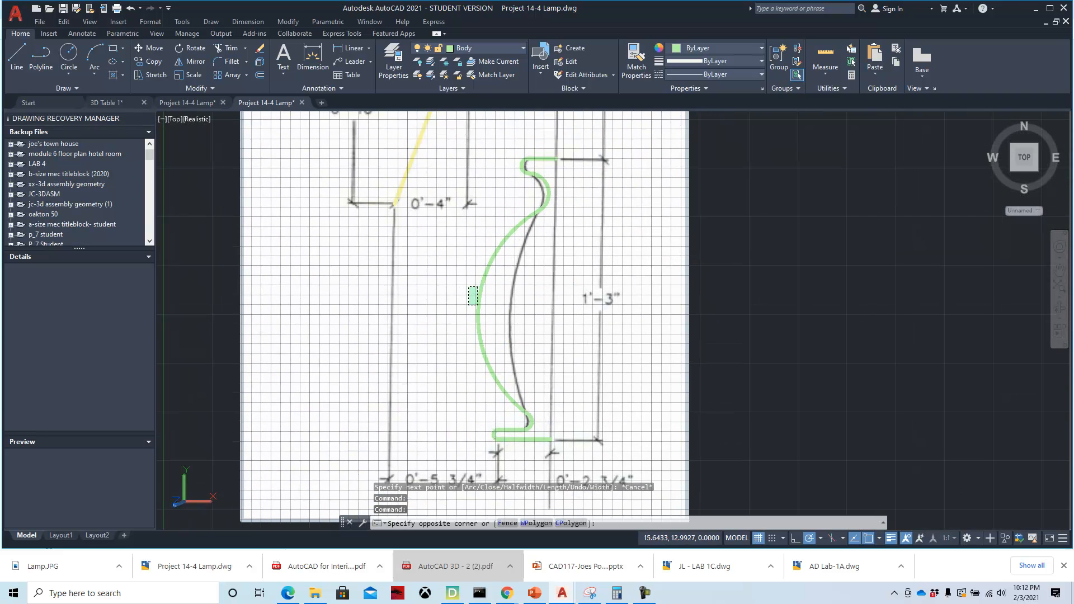
left_click(478, 302)
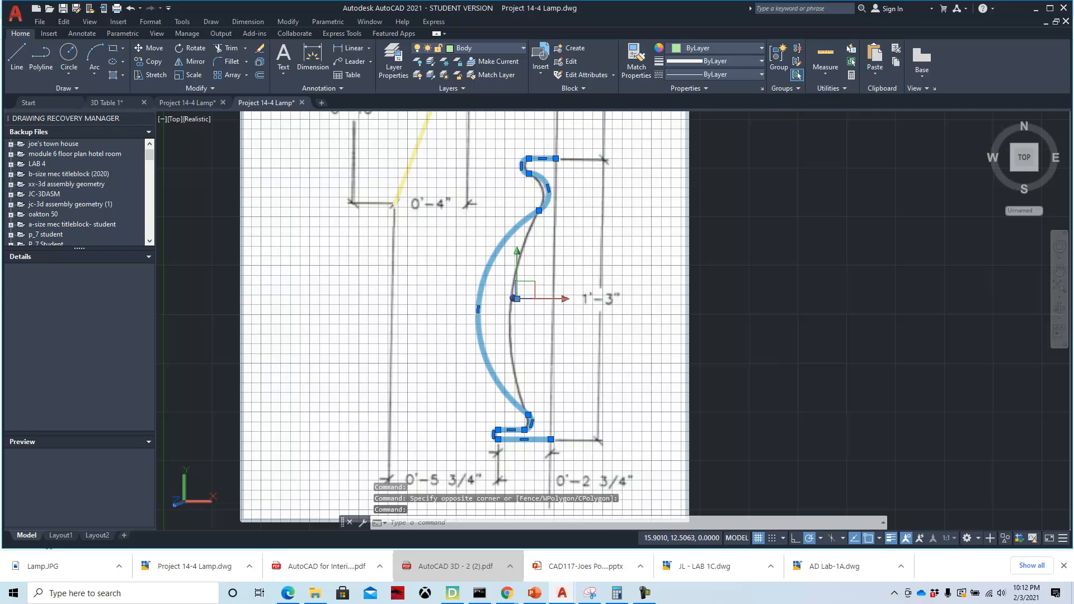
left_click(475, 309)
left_click(474, 309)
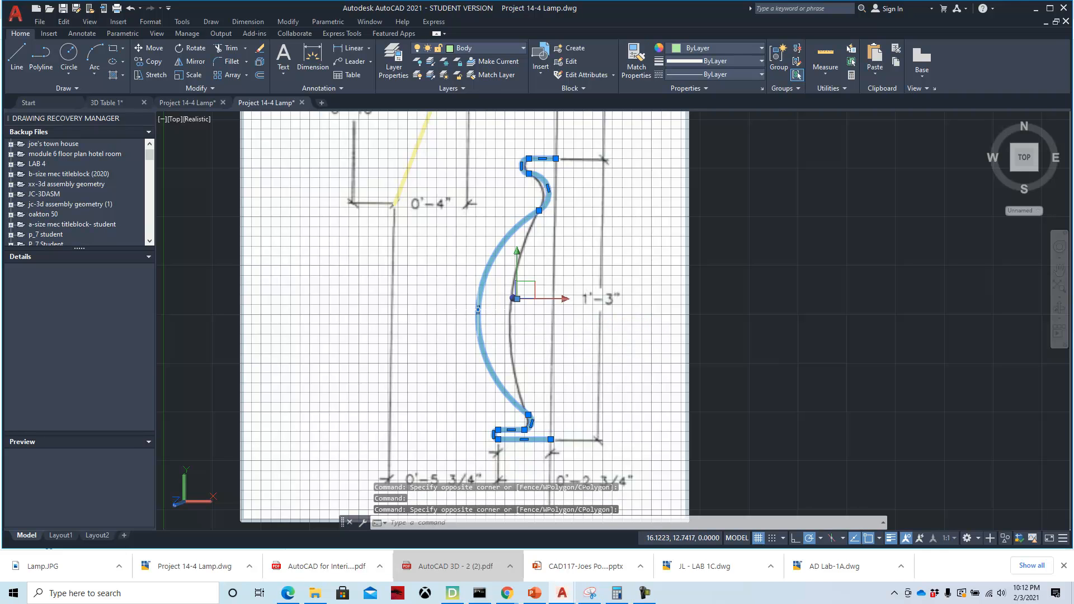
left_click(474, 309)
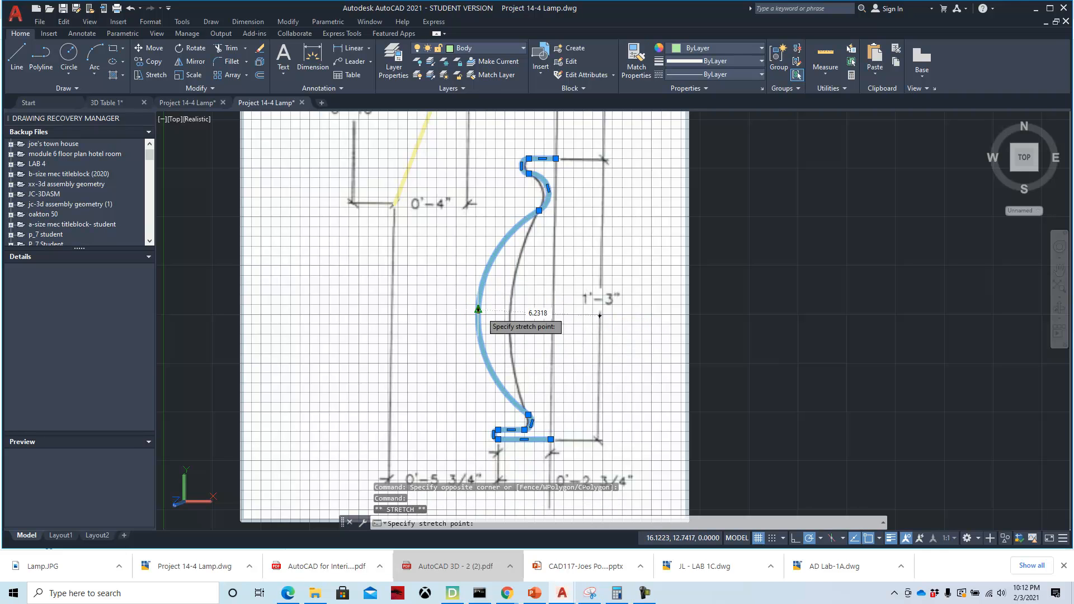
left_click(509, 309)
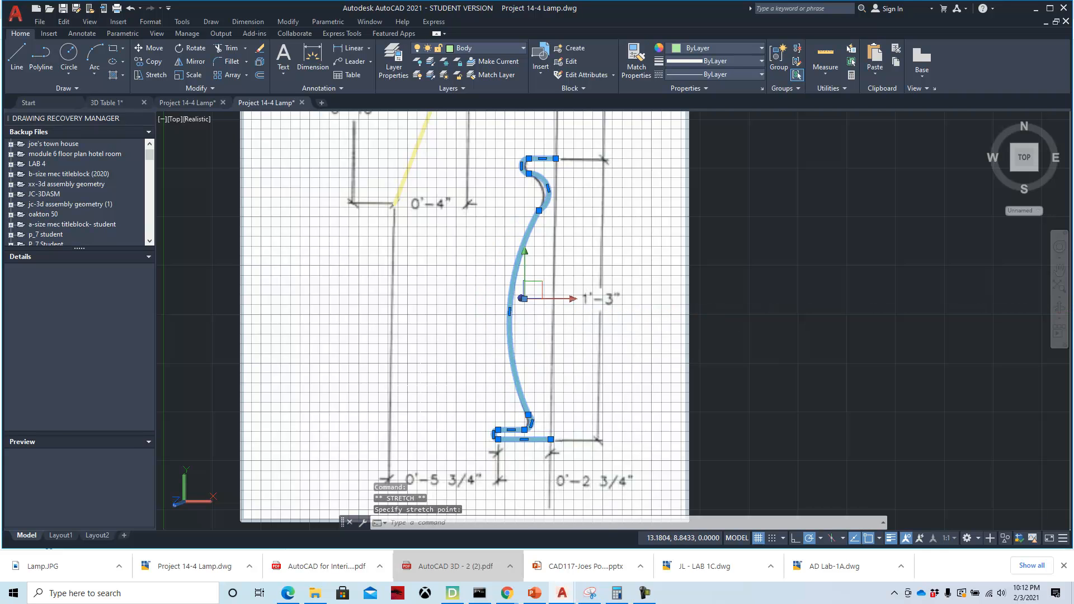
- Stretch the midpoint of the neck arc about 0.29 units inward onto the reference curve
scroll(562, 151, "up", 2)
middle_click_drag(467, 144, 468, 306)
scroll(436, 240, "up", 2)
middle_click_drag(402, 235, 481, 300)
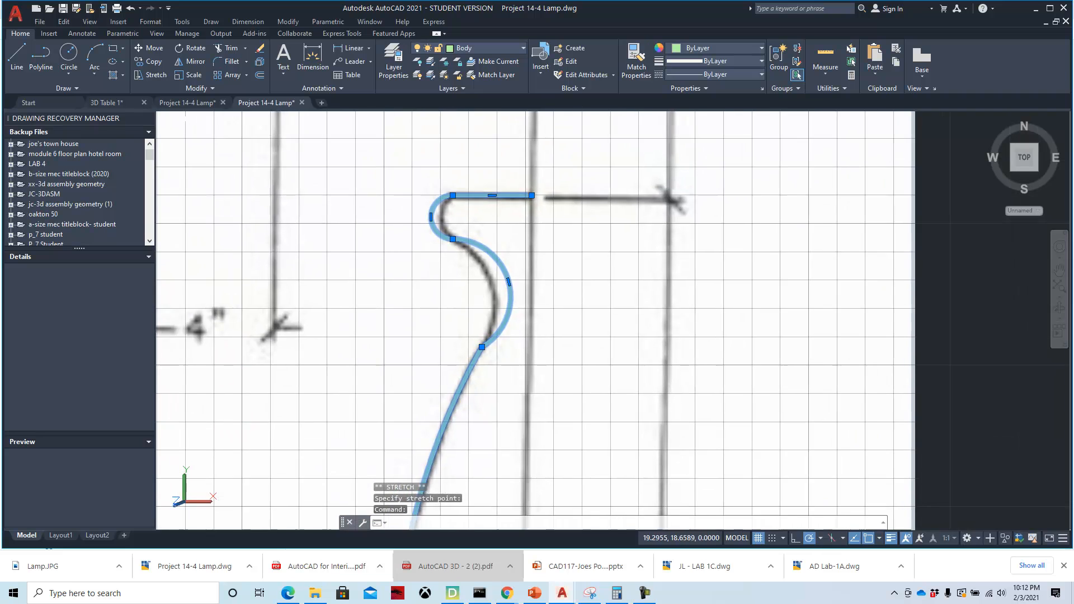
scroll(481, 297, "up", 3)
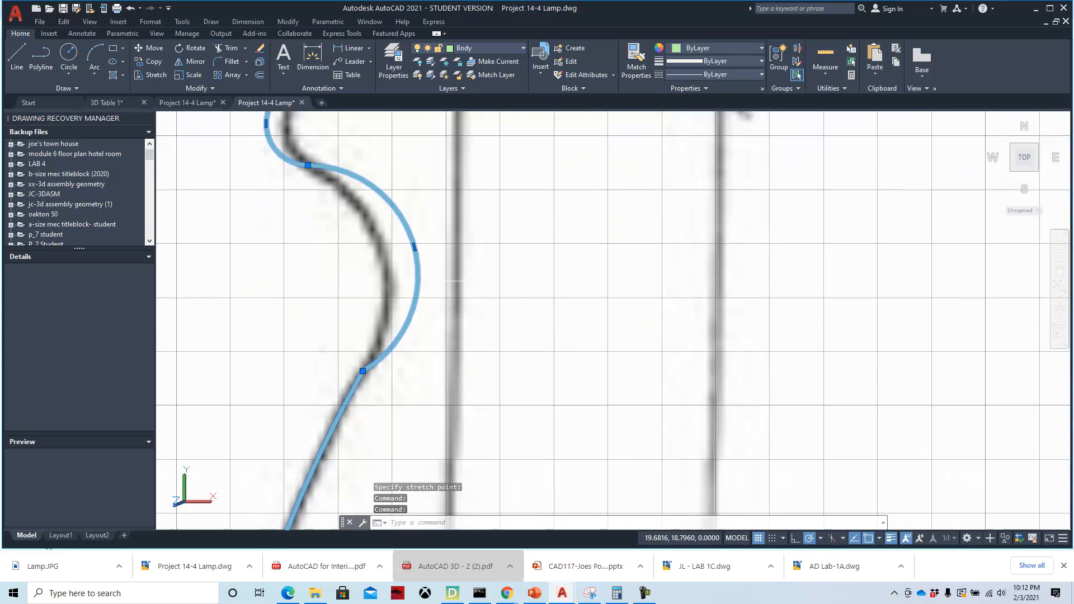
left_click(414, 246)
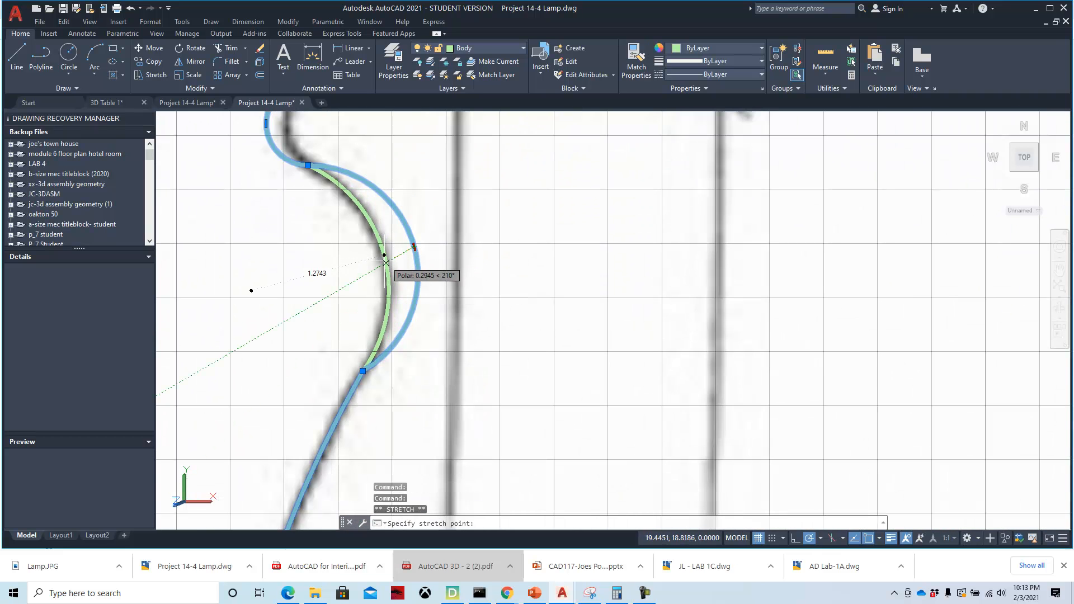
left_click(386, 261)
- Stretch the midpoint of the rounded lip arc inward to match the reference, and deselect the polyline
scroll(610, 279, "down", 1)
middle_click_drag(609, 280, 636, 358)
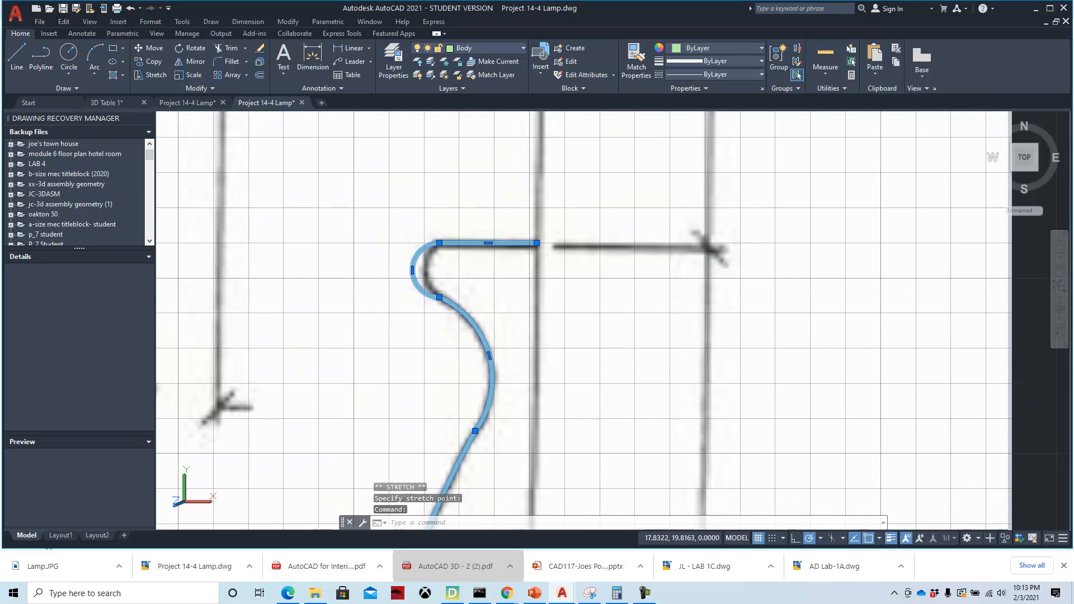
scroll(611, 319, "up", 1)
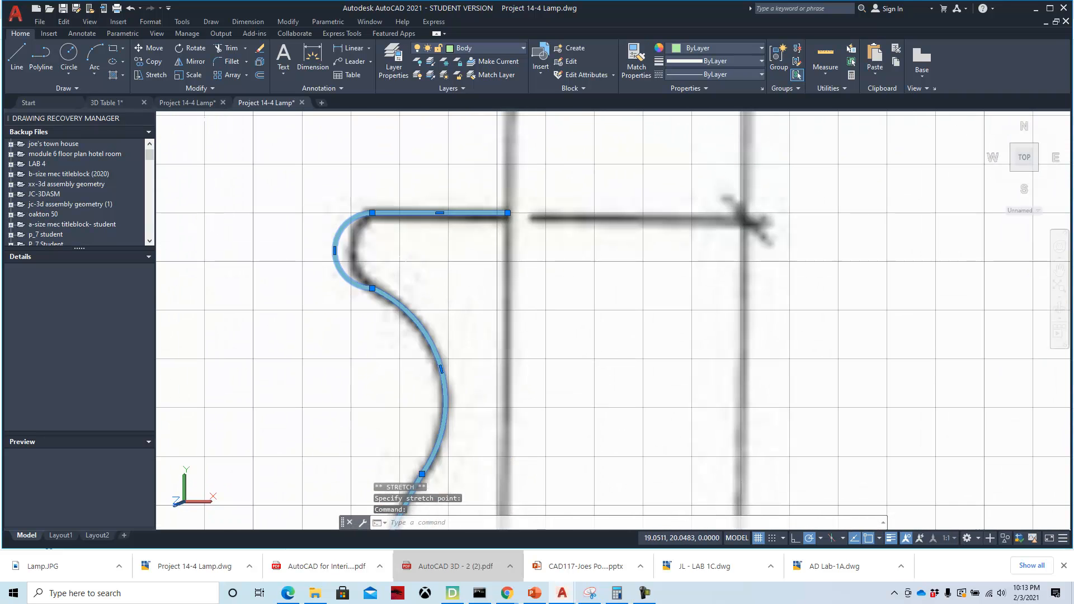
left_click(334, 251)
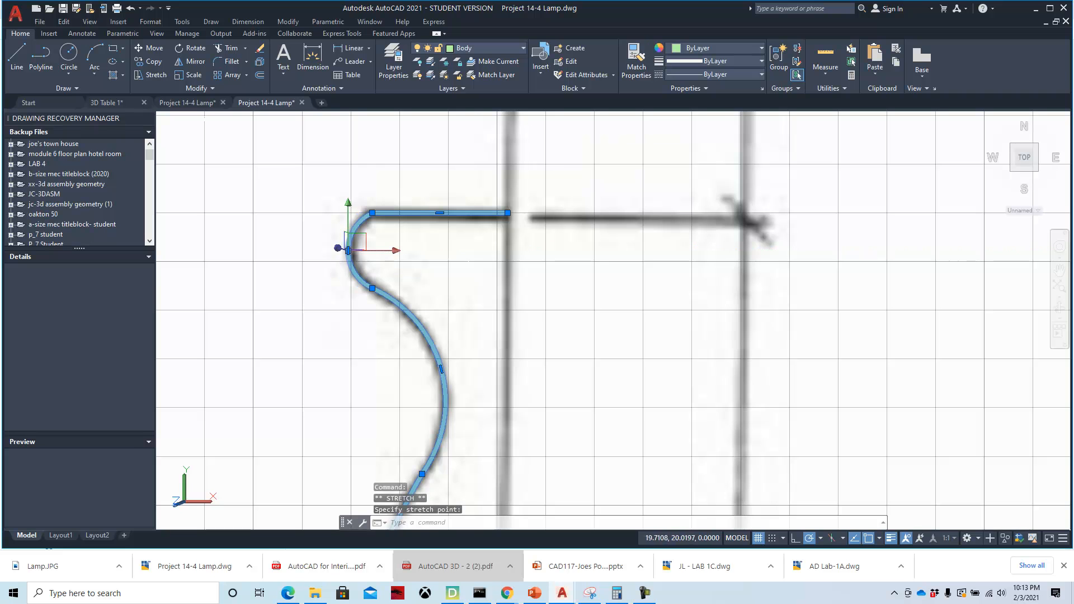
key("Escape")
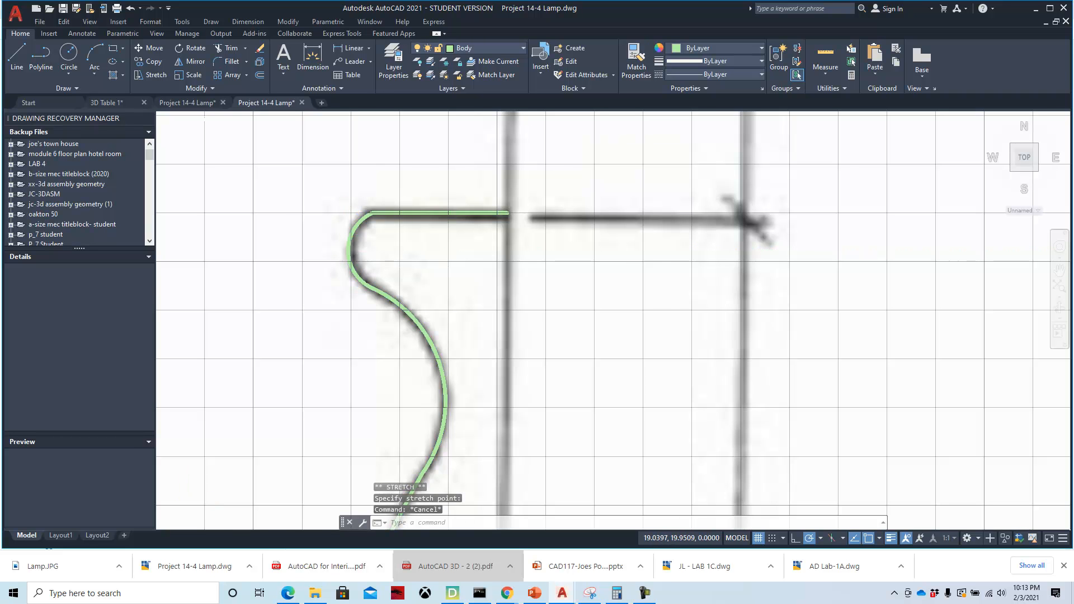
- Draw a line about 14.37 units long along the centerline, joining the body profile's top and bottom endpoints
scroll(504, 280, "down", 2)
middle_click_drag(508, 278, 494, 174)
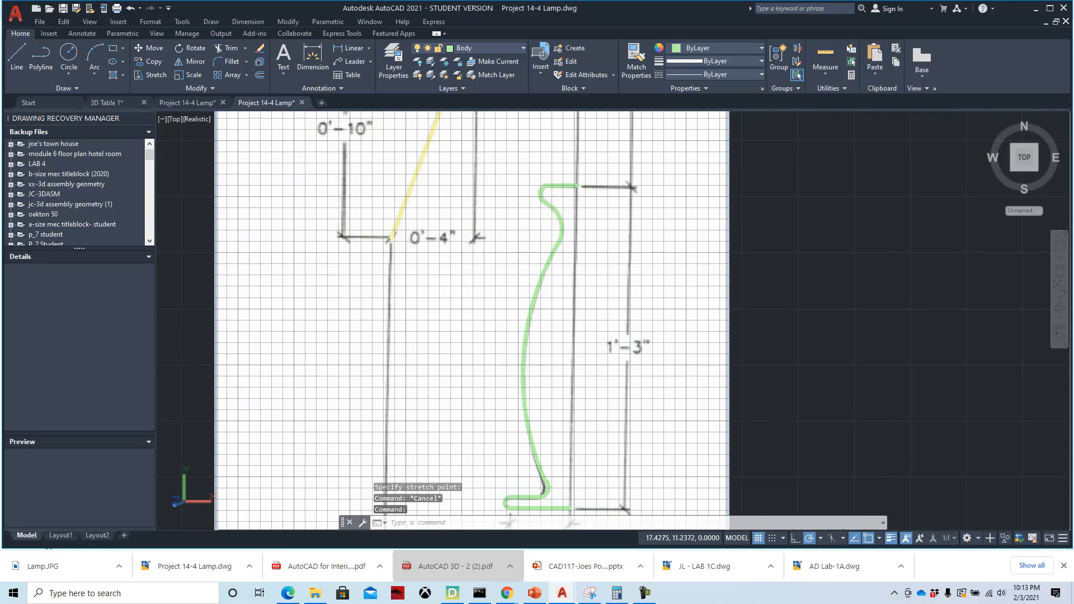
left_click(17, 56)
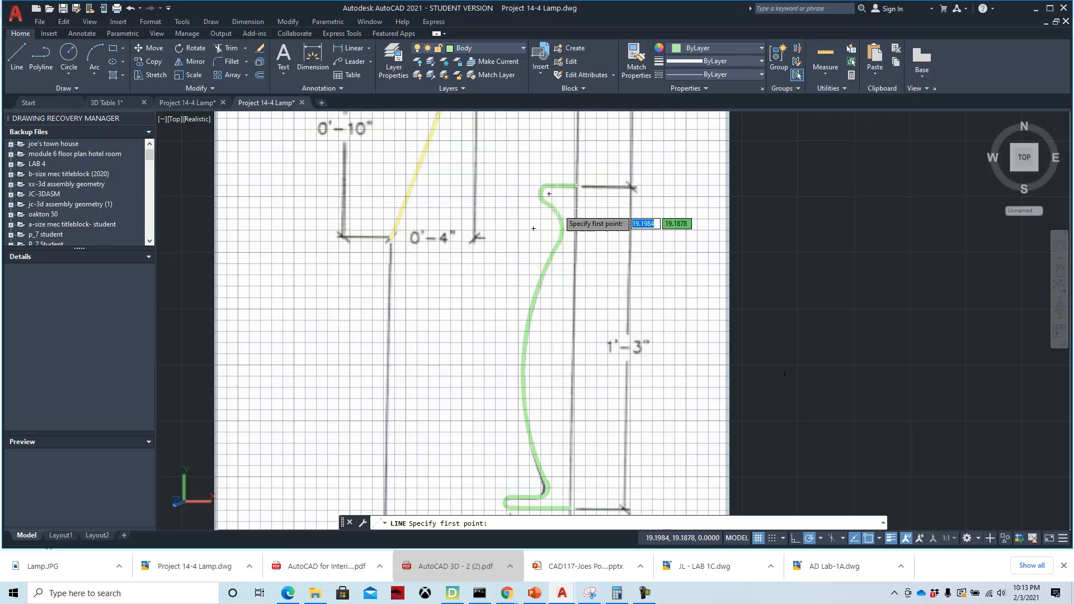
left_click(575, 185)
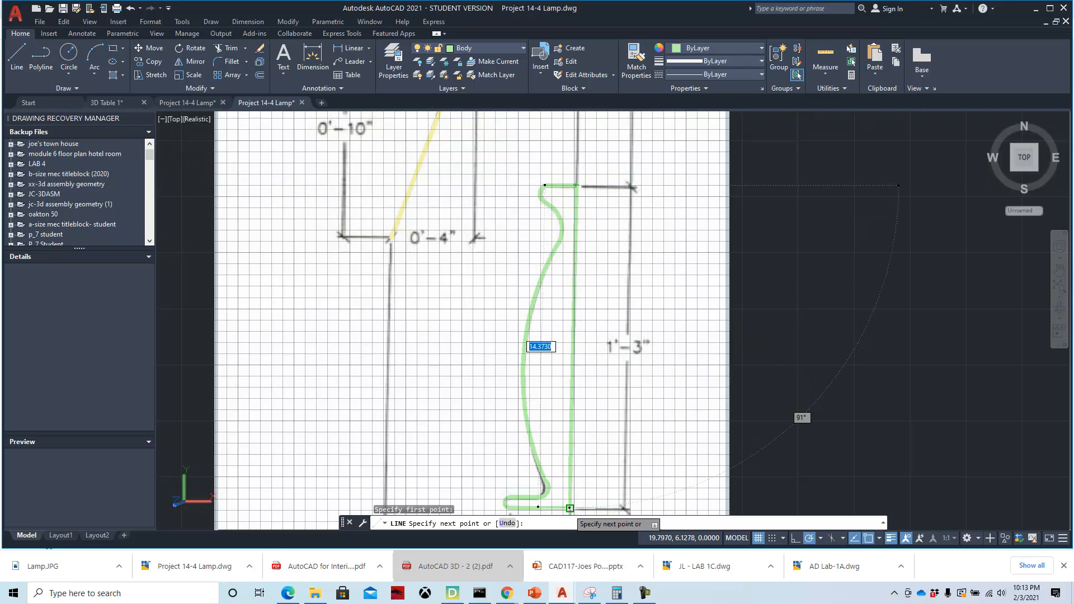
left_click(570, 508)
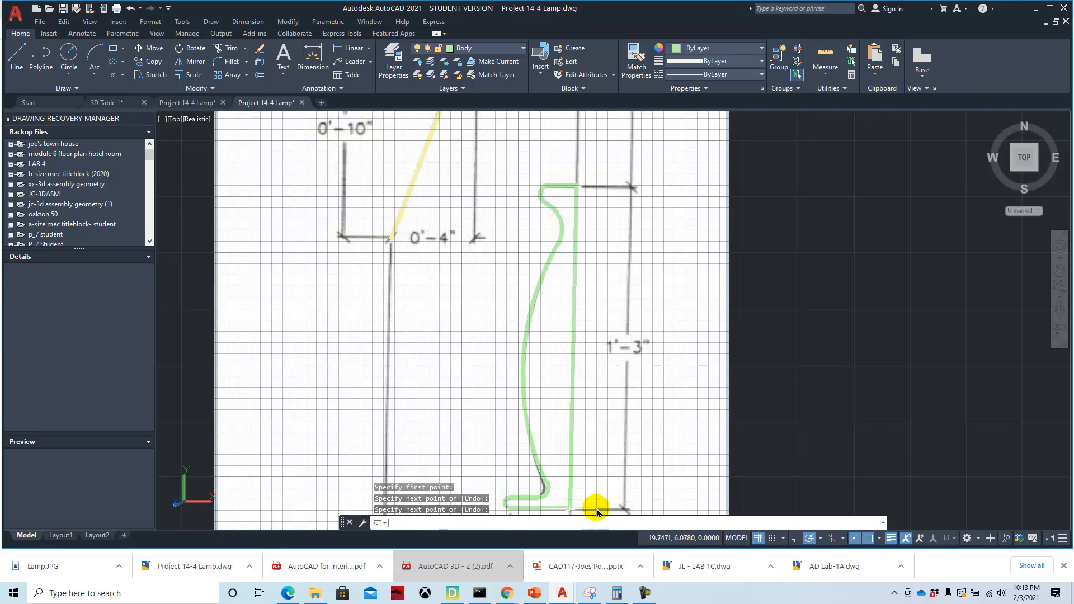
key("Return")
key("Escape")
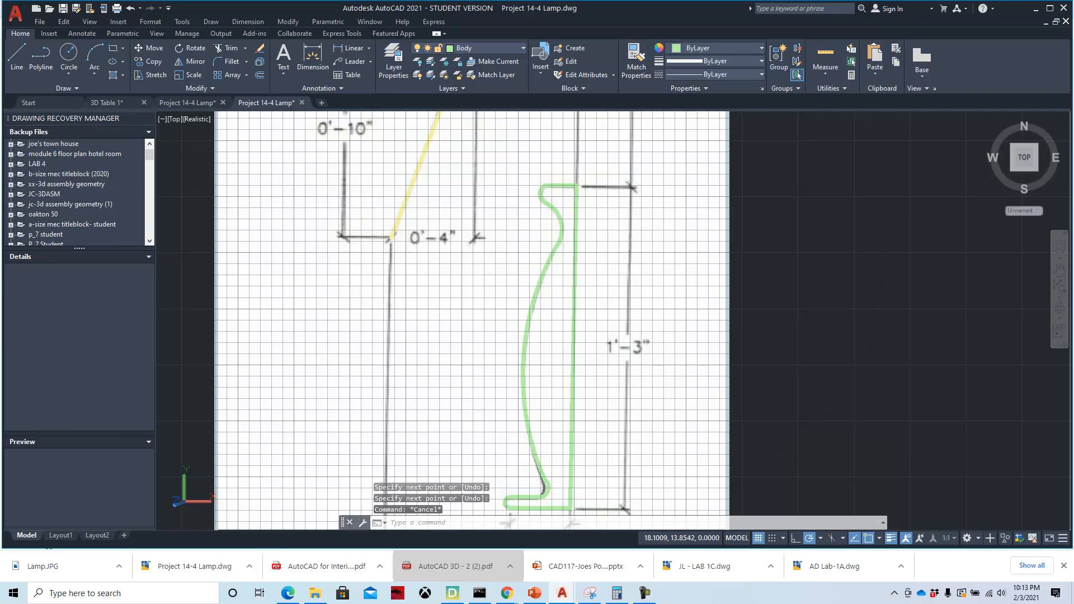
- Save the drawing under the new name JC-Project 14-4 Lamp in the Downloads folder
scroll(526, 334, "down", 3)
middle_click_drag(539, 312, 556, 307)
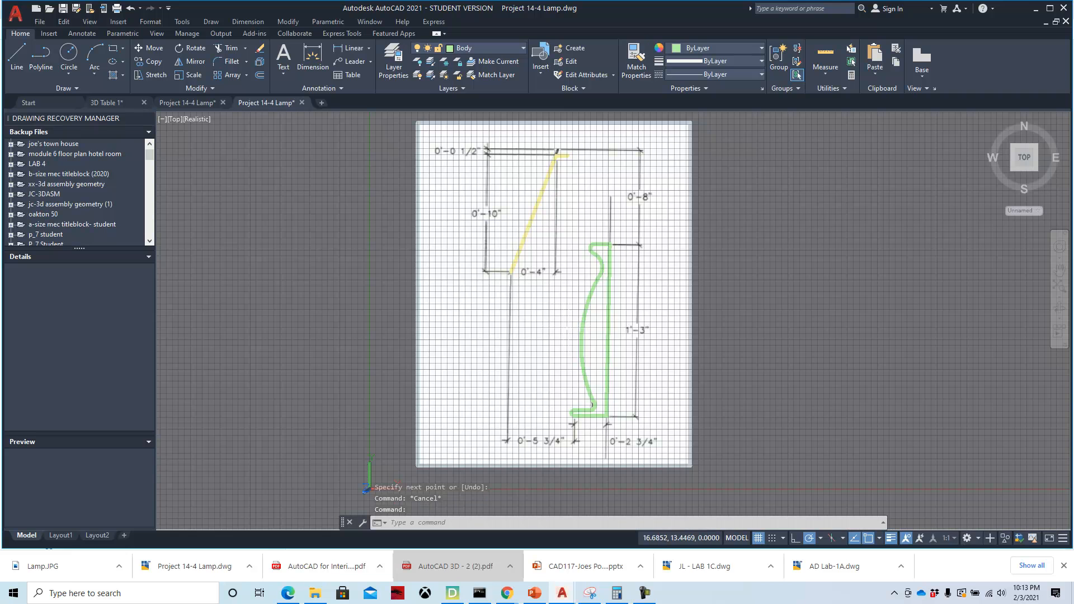
left_click(39, 24)
left_click(72, 166)
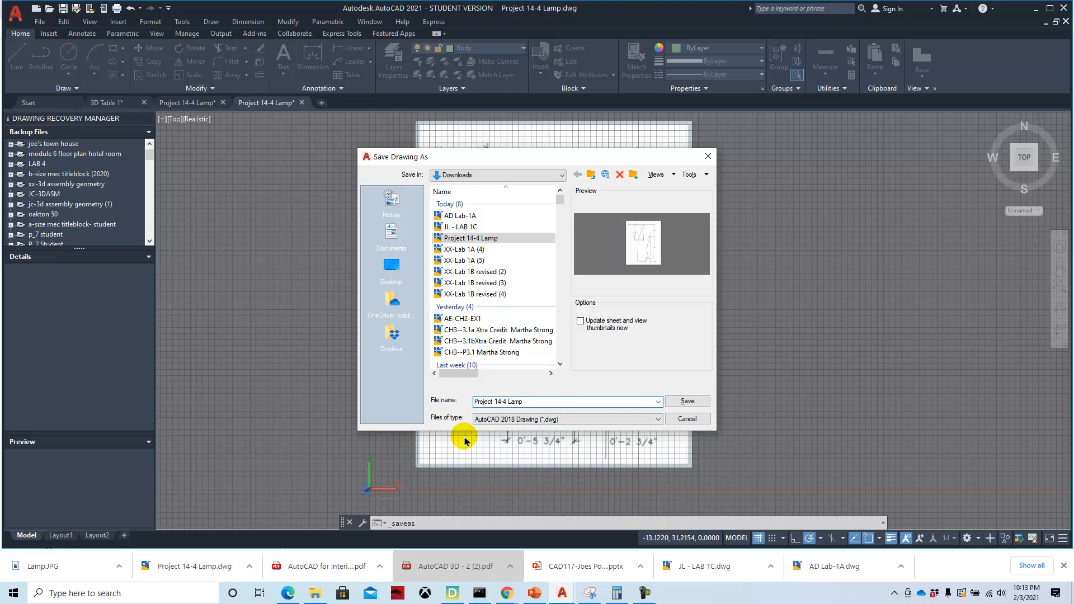
type("JC-")
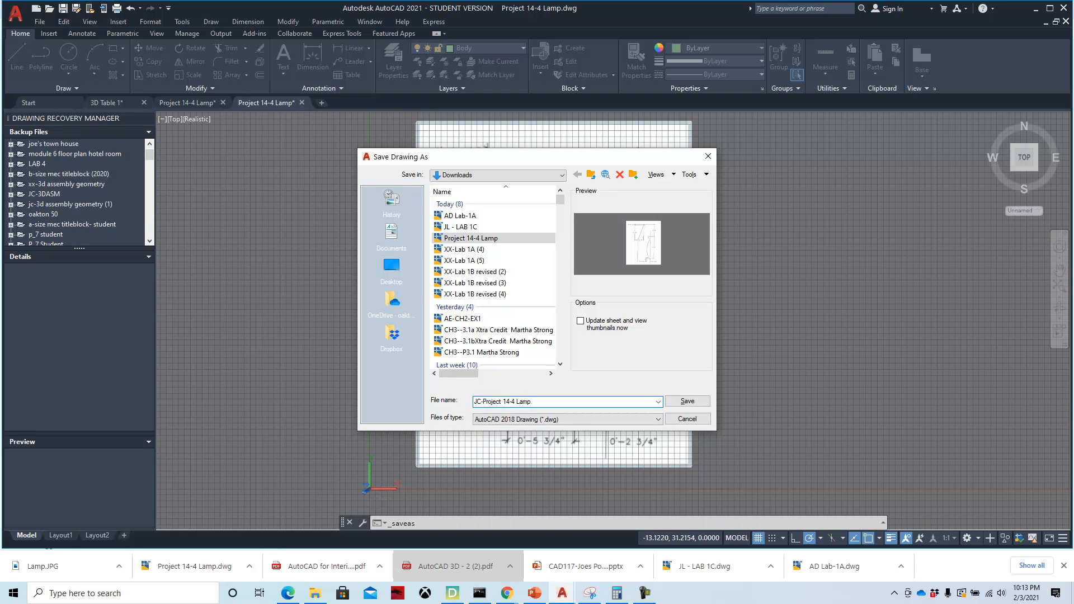
left_click(704, 401)
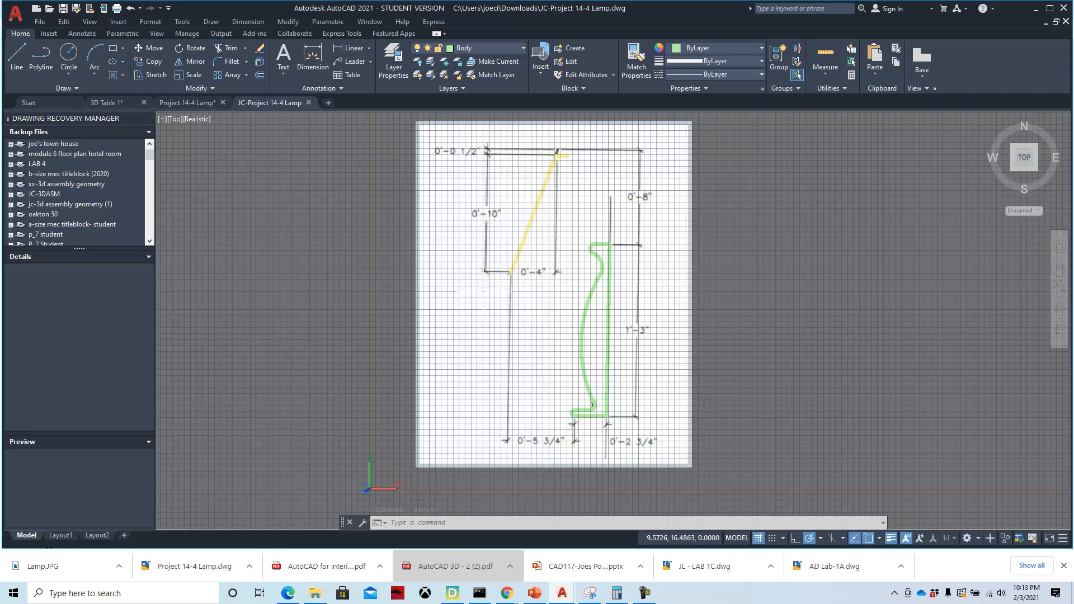
- Set the model view to SE Isometric and switch the workspace to 3D Modeling
left_click(175, 121)
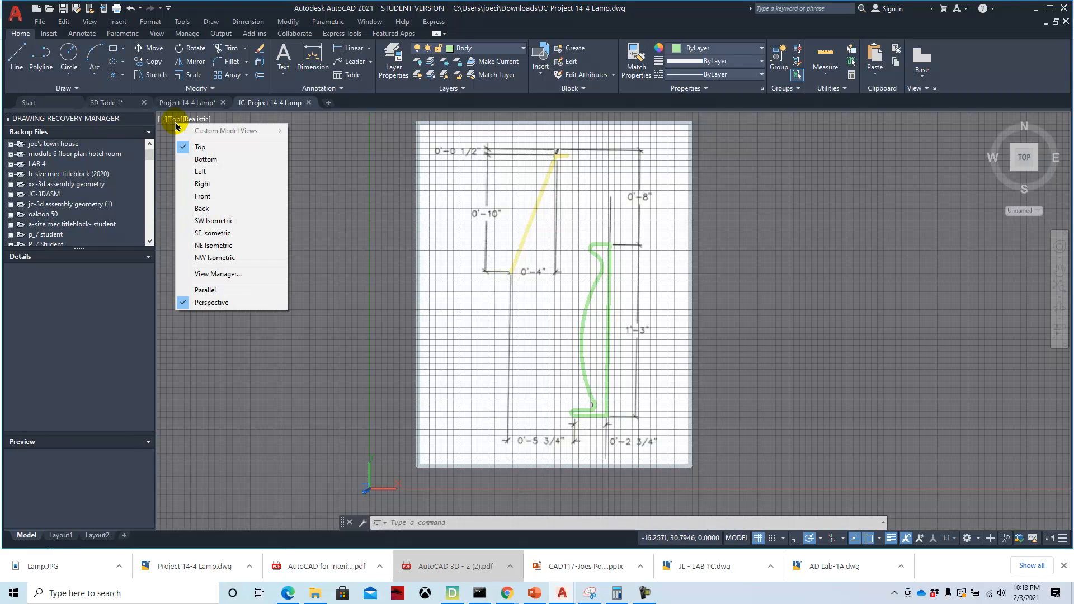
left_click(212, 235)
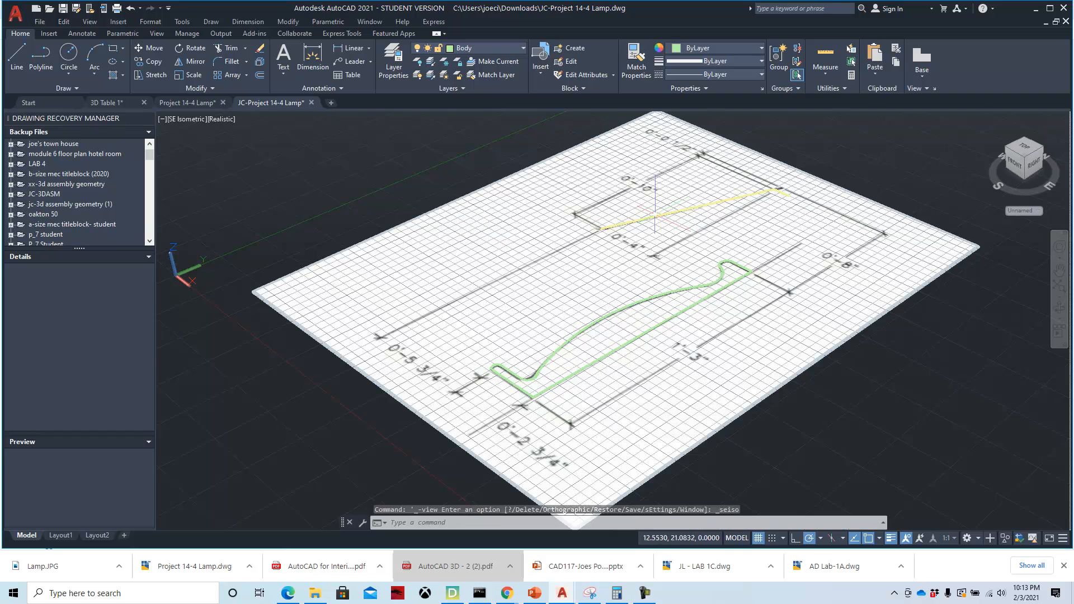
middle_click_drag(698, 238, 536, 291)
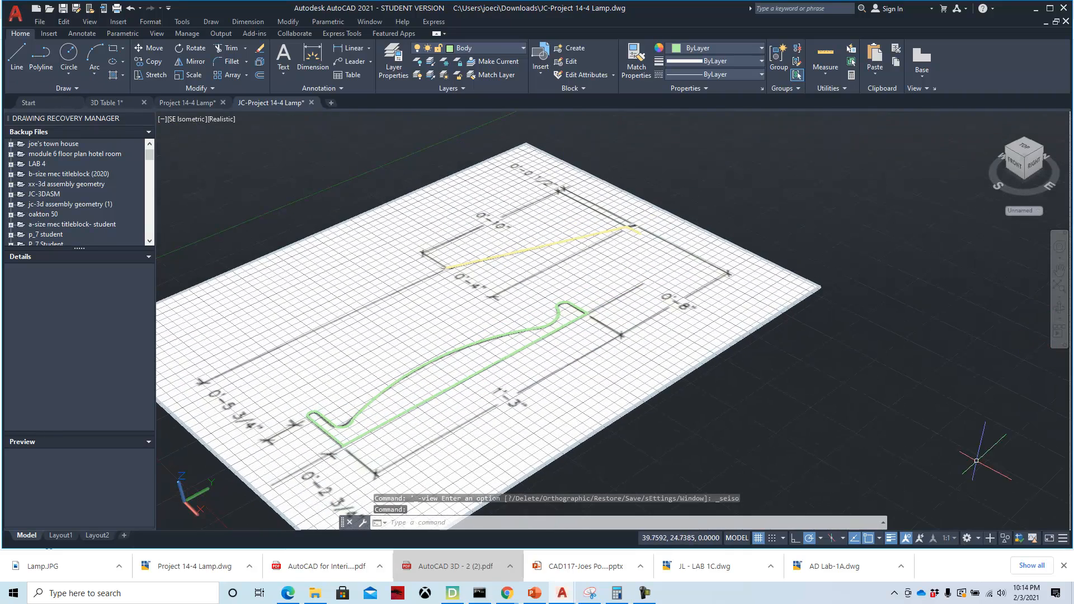
left_click(967, 539)
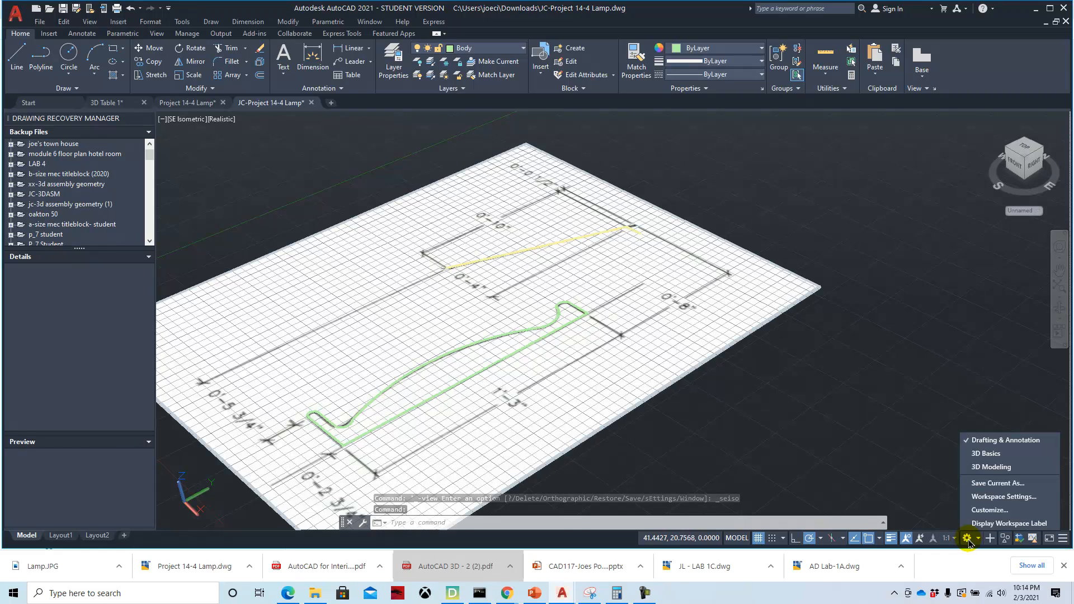
left_click(990, 467)
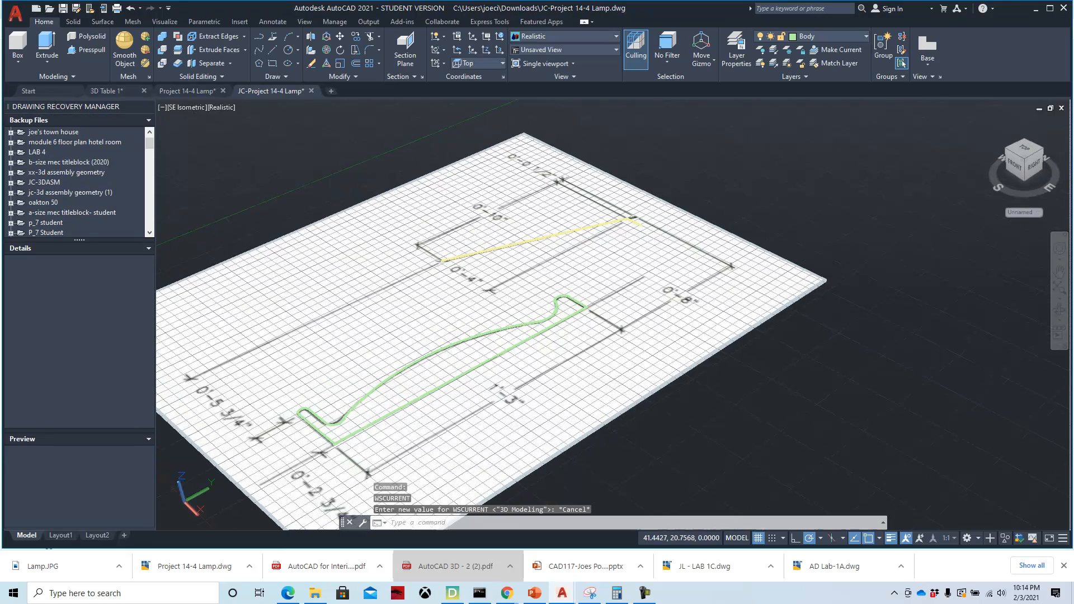
middle_click_drag(575, 269, 671, 256)
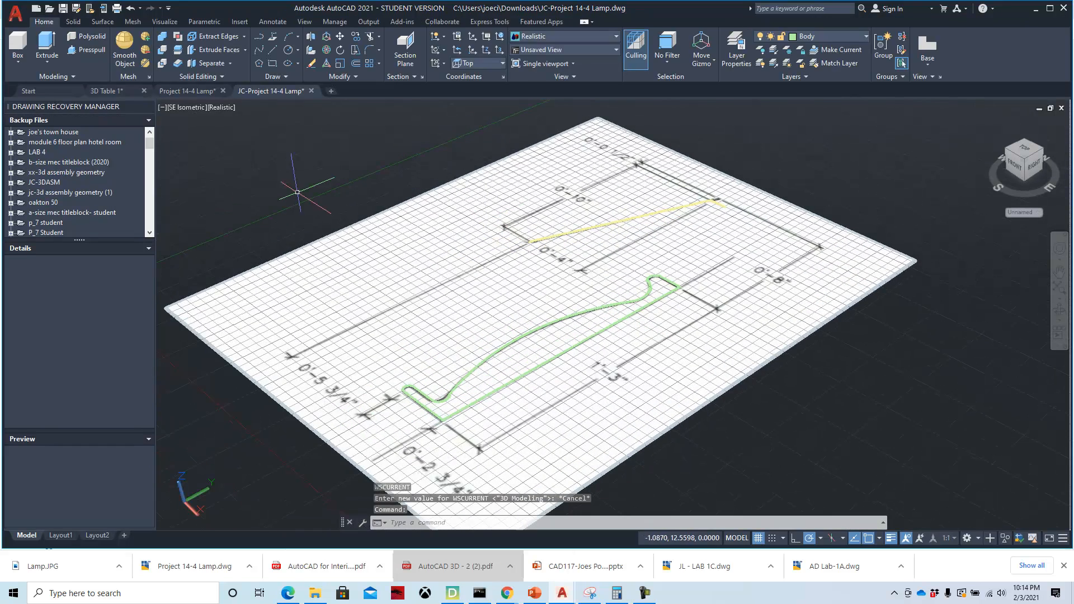
- Revolve the two yellow shade profile lines 360 degrees about the centerline of the lamp body, using the line's endpoints as the axis
left_click(47, 61)
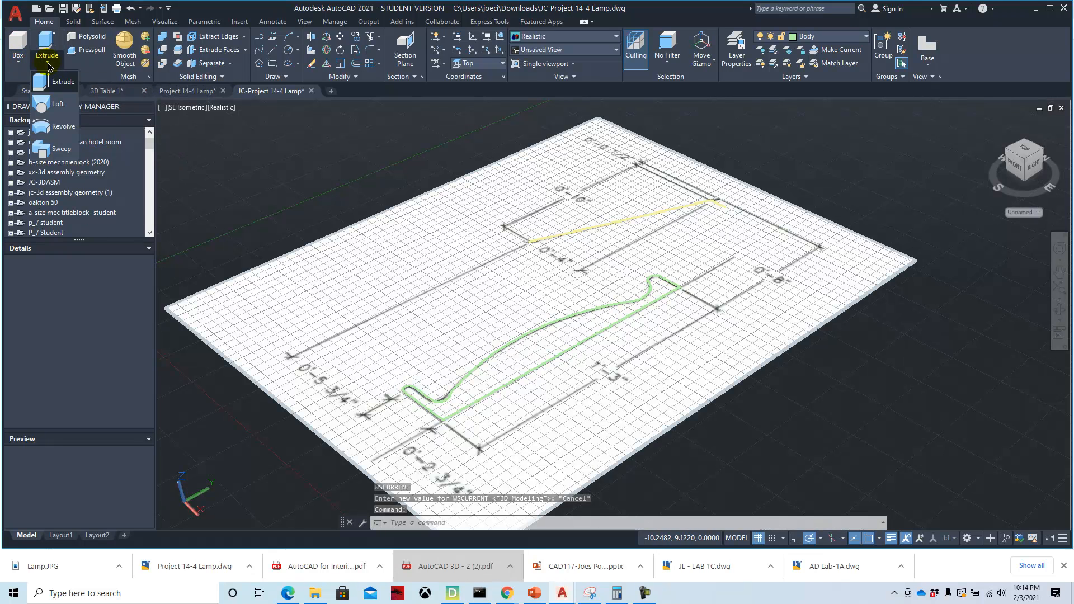
left_click(56, 128)
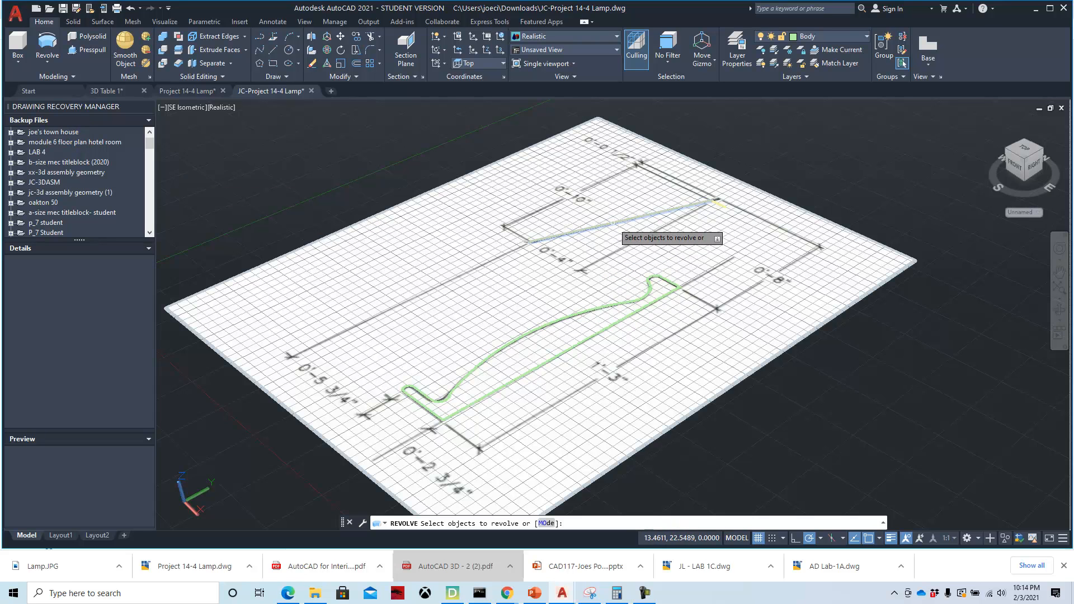
scroll(727, 208, "up", 3)
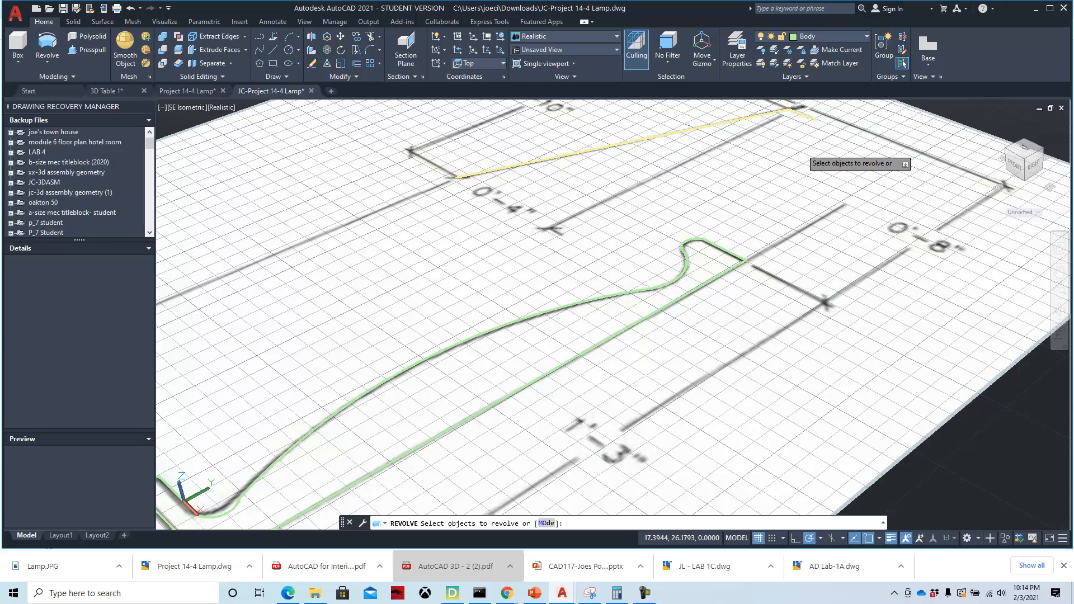
scroll(801, 160, "down", 2)
scroll(757, 285, "down", 2)
scroll(725, 251, "up", 5)
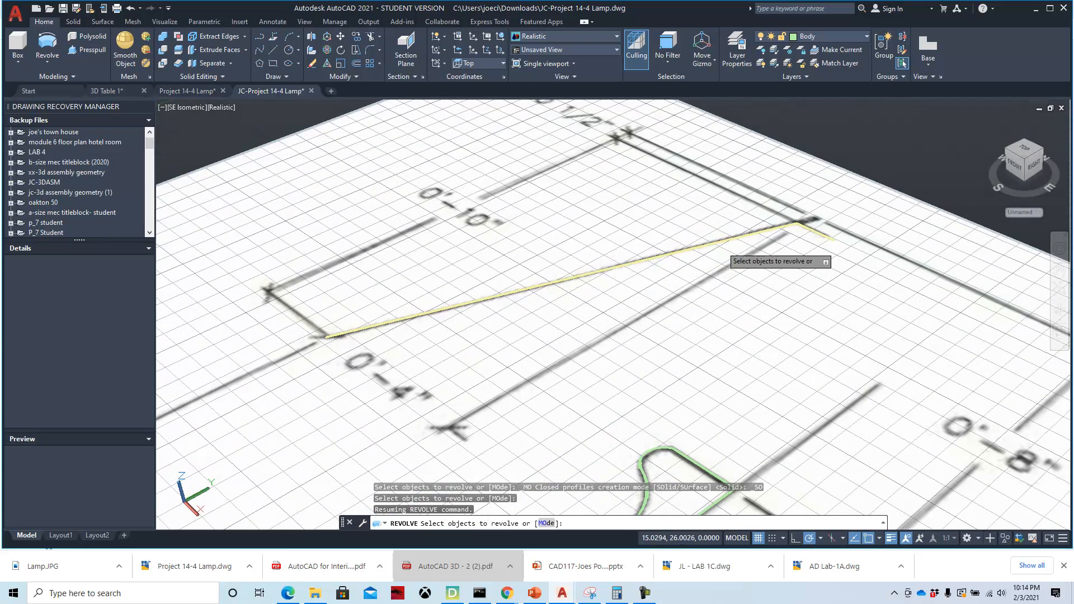
left_click(721, 240)
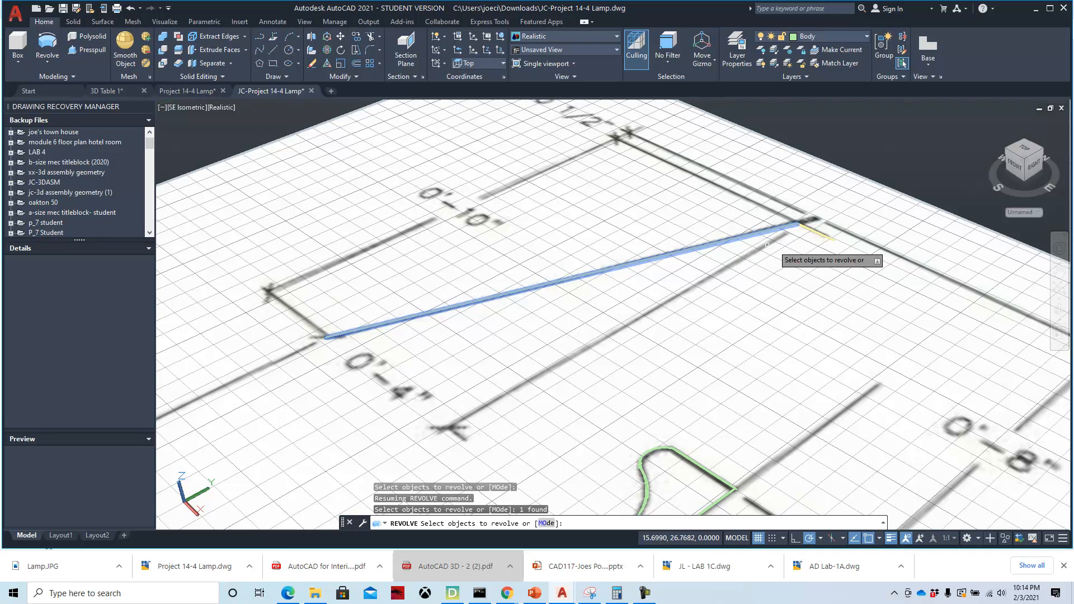
left_click(816, 230)
left_click(807, 289)
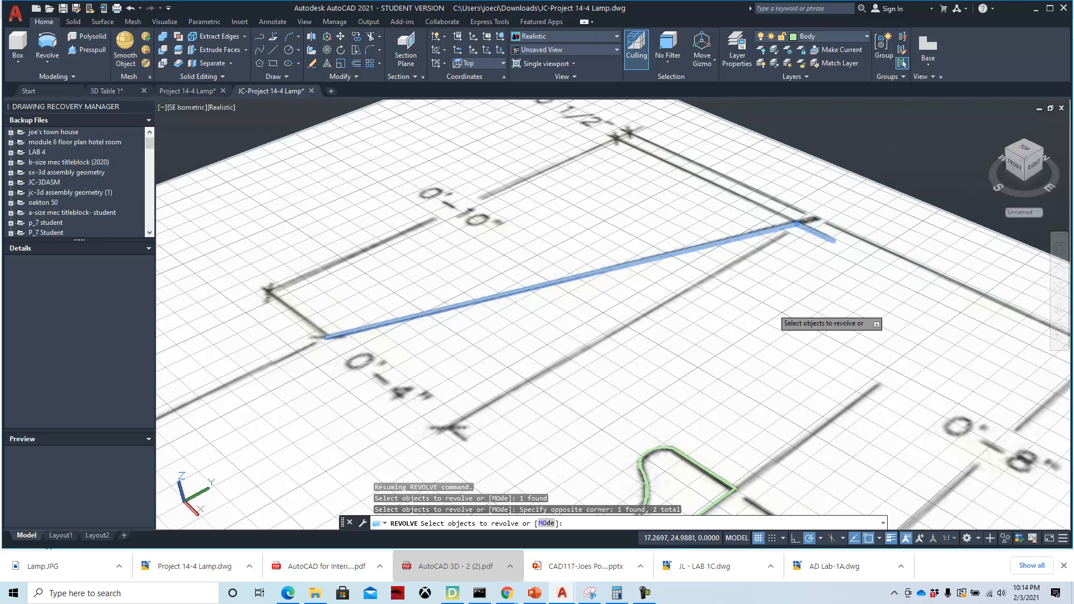
key("Return")
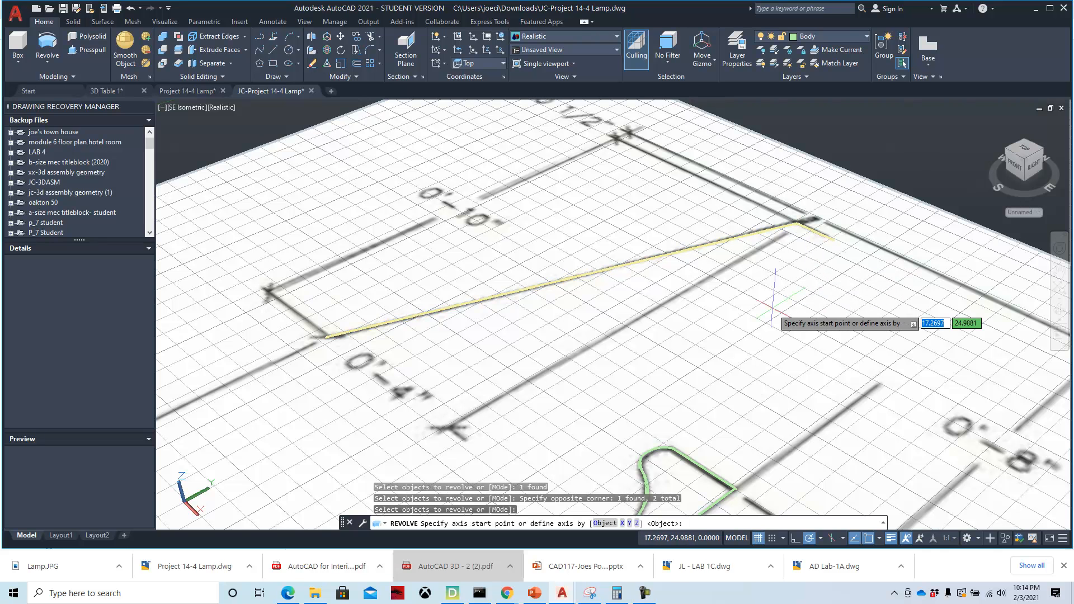
scroll(710, 442, "down", 1)
middle_click_drag(724, 440, 727, 240)
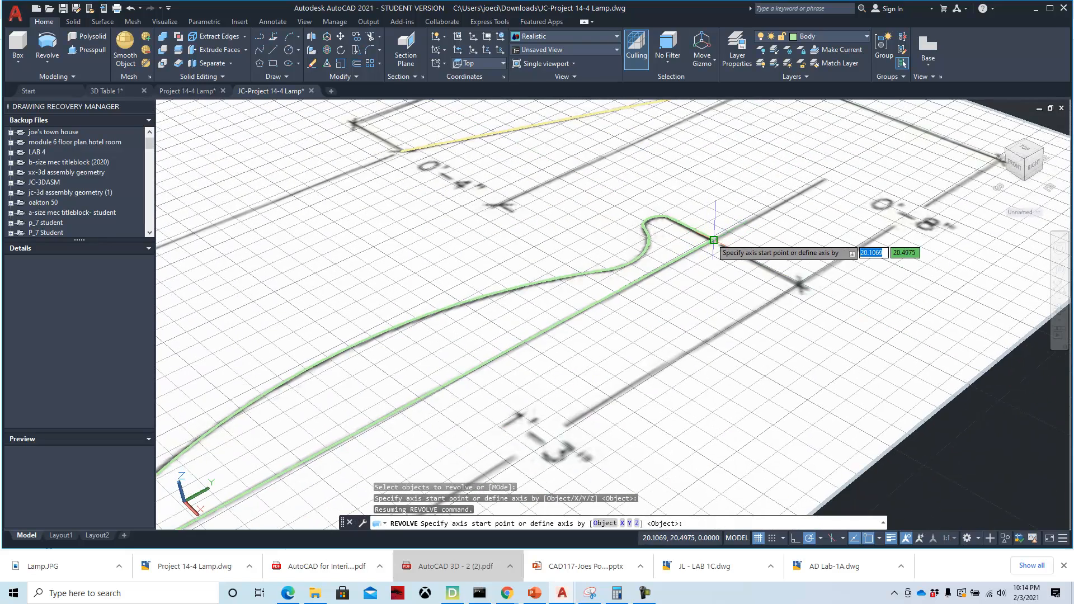
left_click(714, 240)
middle_click_drag(263, 451, 498, 337, "shift")
left_click(443, 379)
scroll(632, 306, "down", 3)
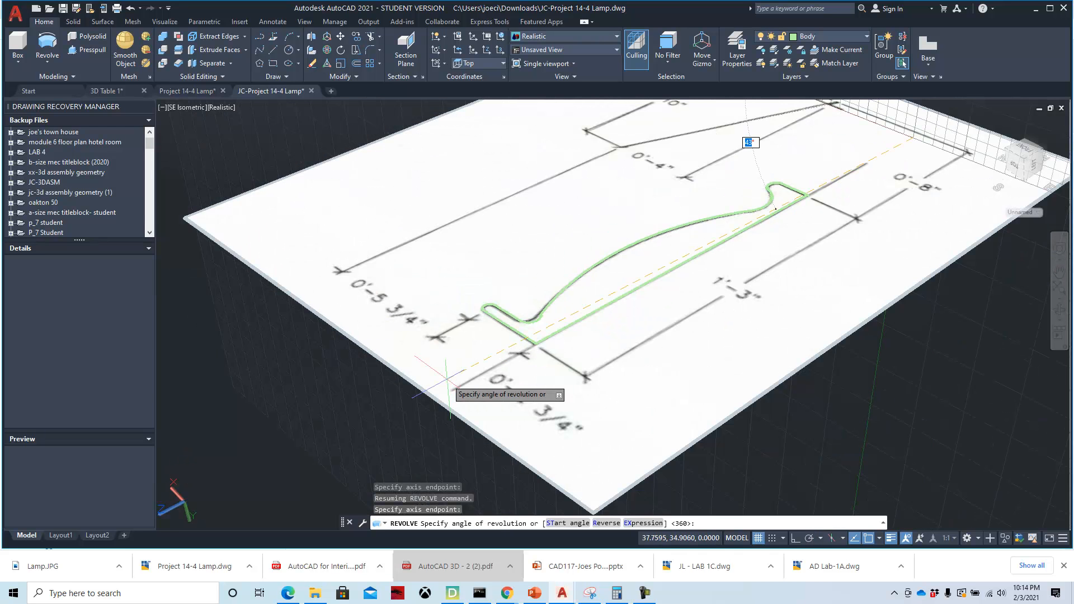
scroll(469, 362, "down", 4)
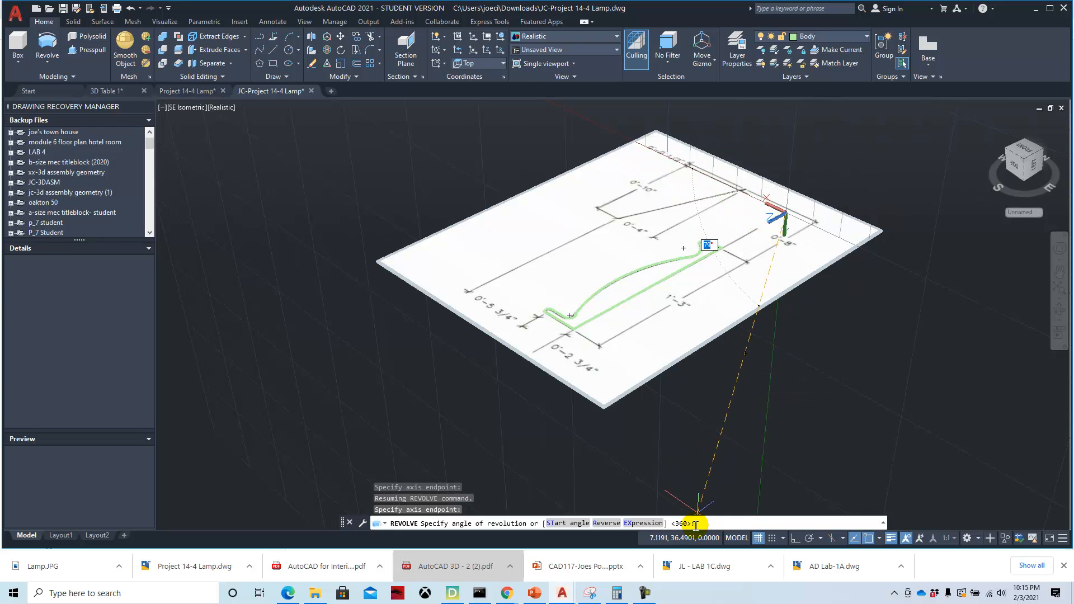
left_click(722, 147)
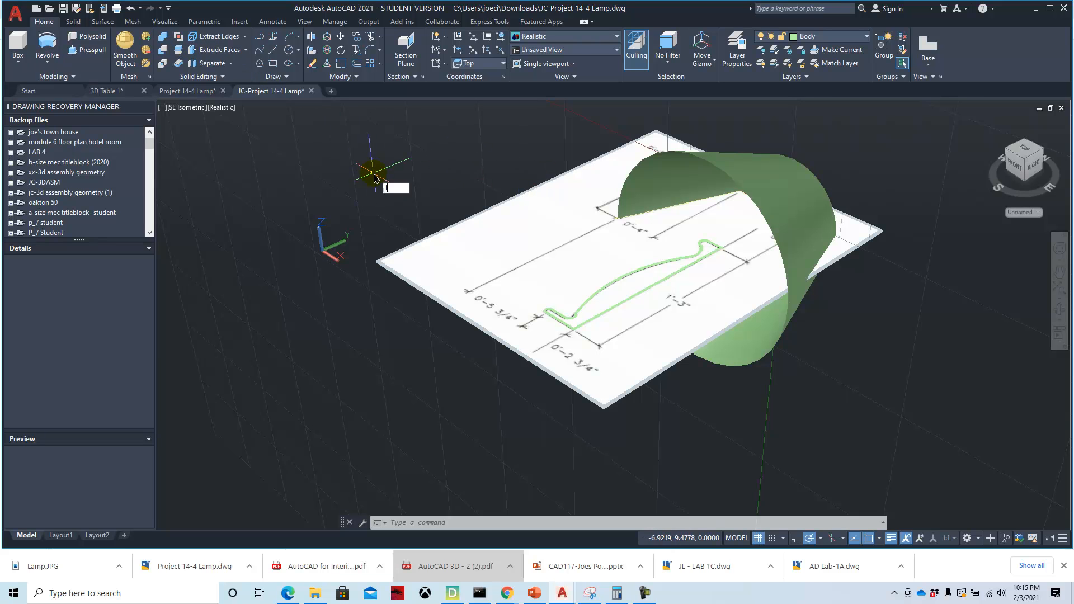
- Create a new layer named Image and turn it off
key("Return")
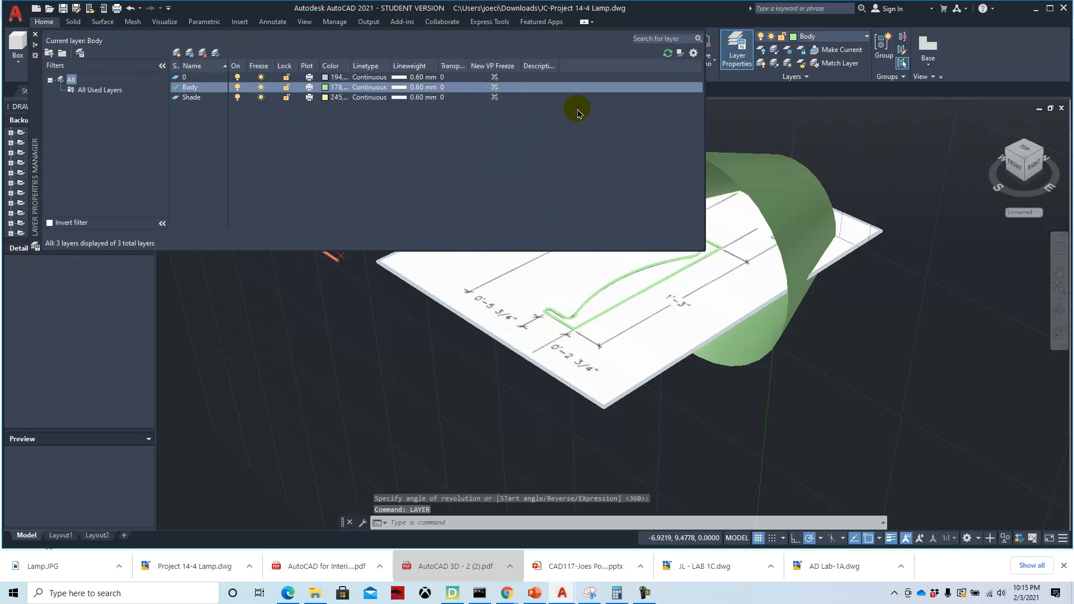
left_click(175, 54)
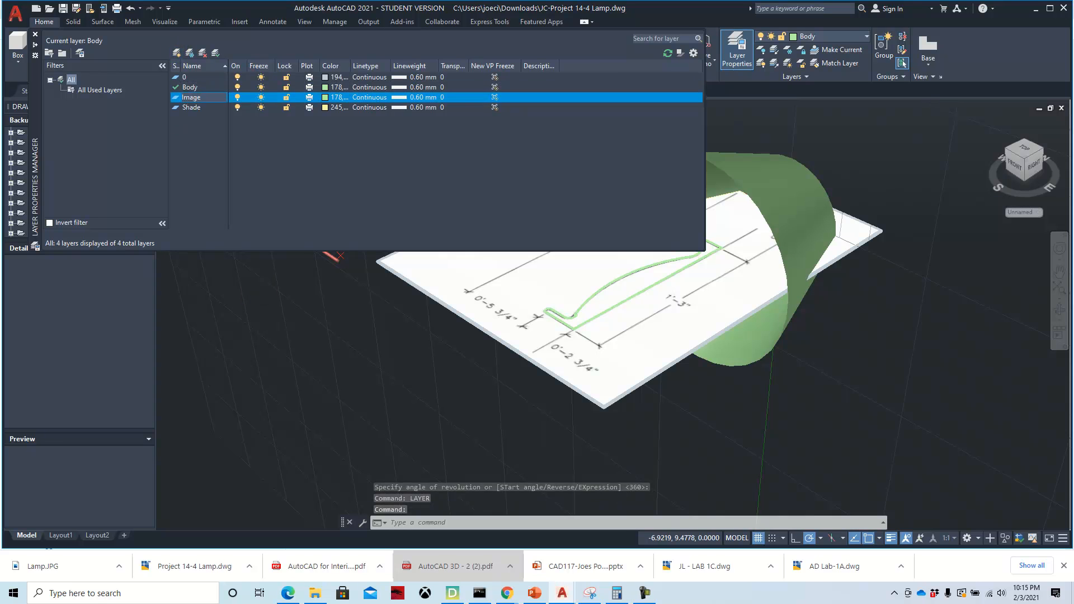
type("Image")
key("Return")
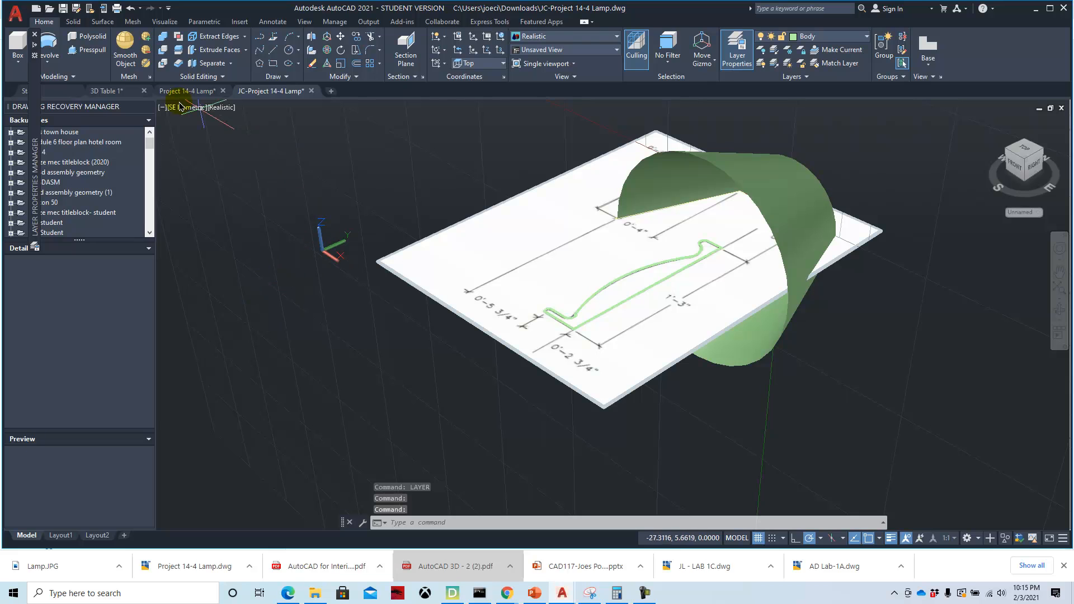
mouse_move(37, 109)
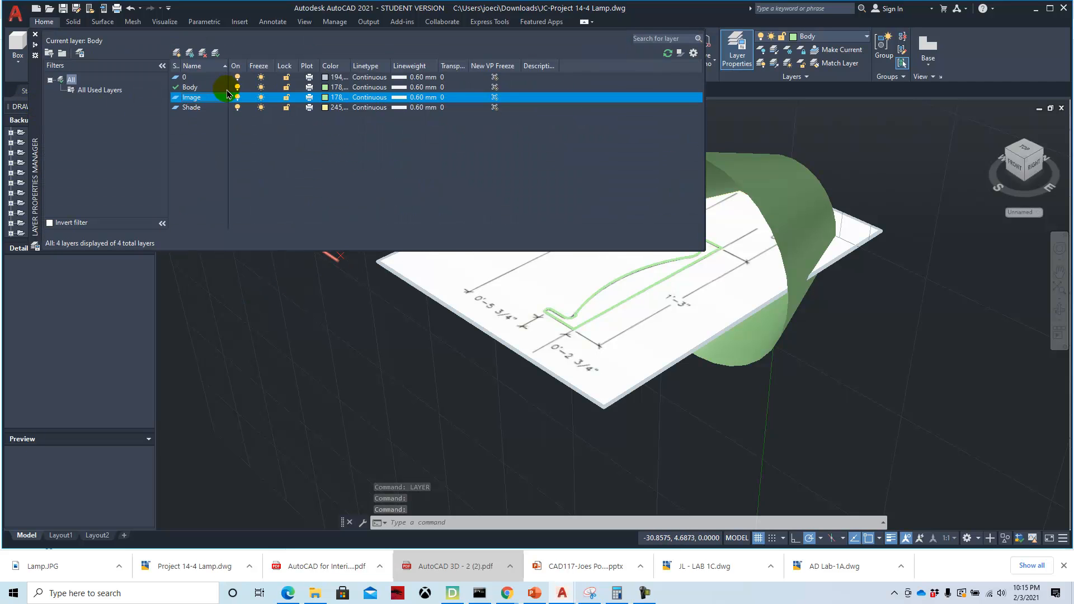
left_click(238, 98)
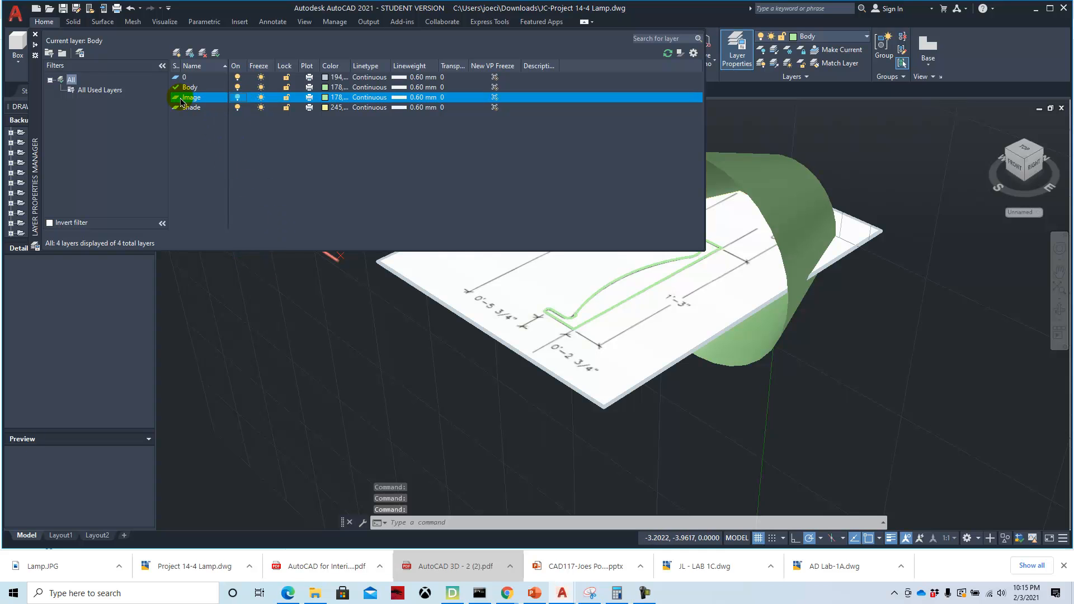
left_click(35, 37)
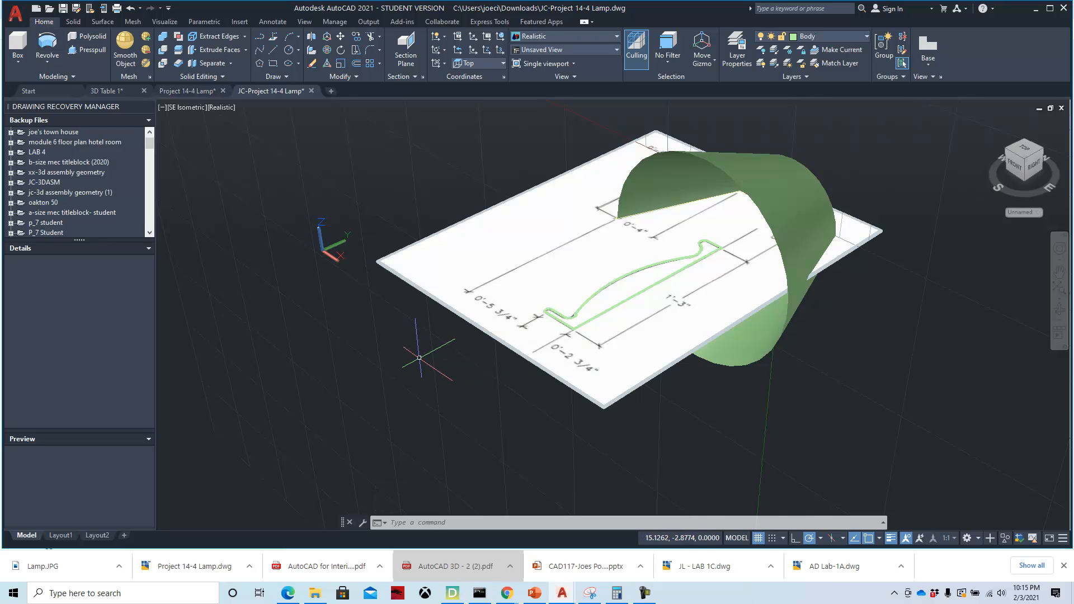
- Move the lamp reference image to the Image layer and dismiss the notice about the turned-off layer
key("Escape")
left_click(427, 295)
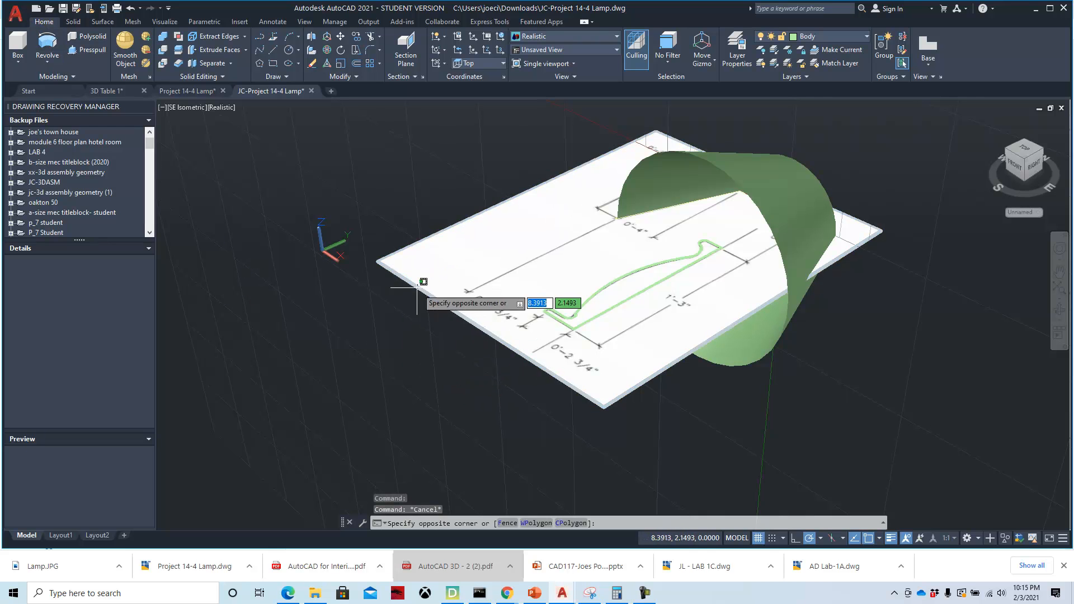
left_click(399, 330)
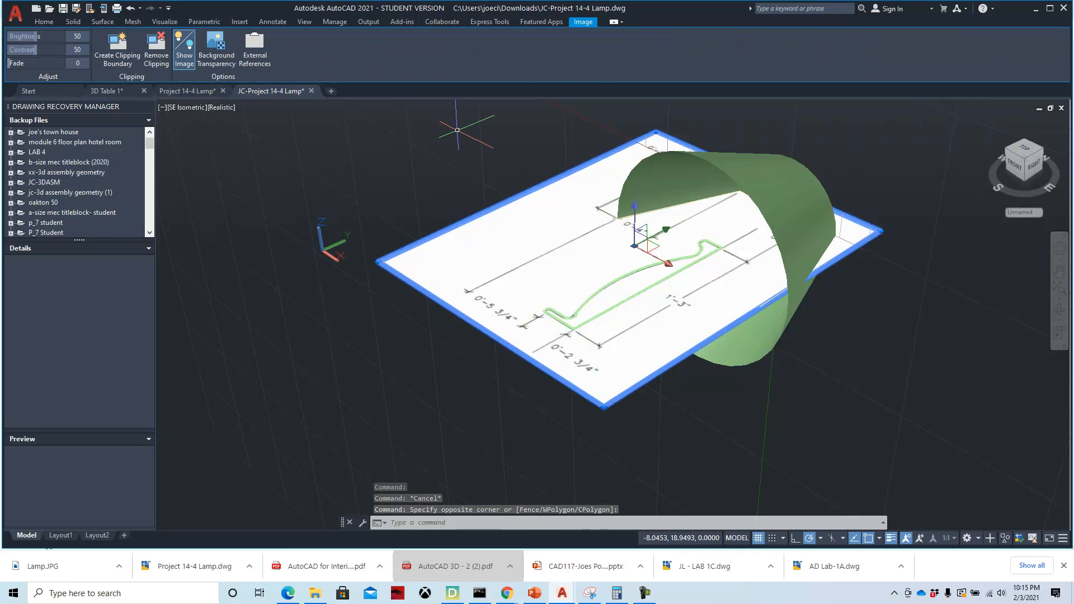
left_click(42, 21)
left_click(862, 38)
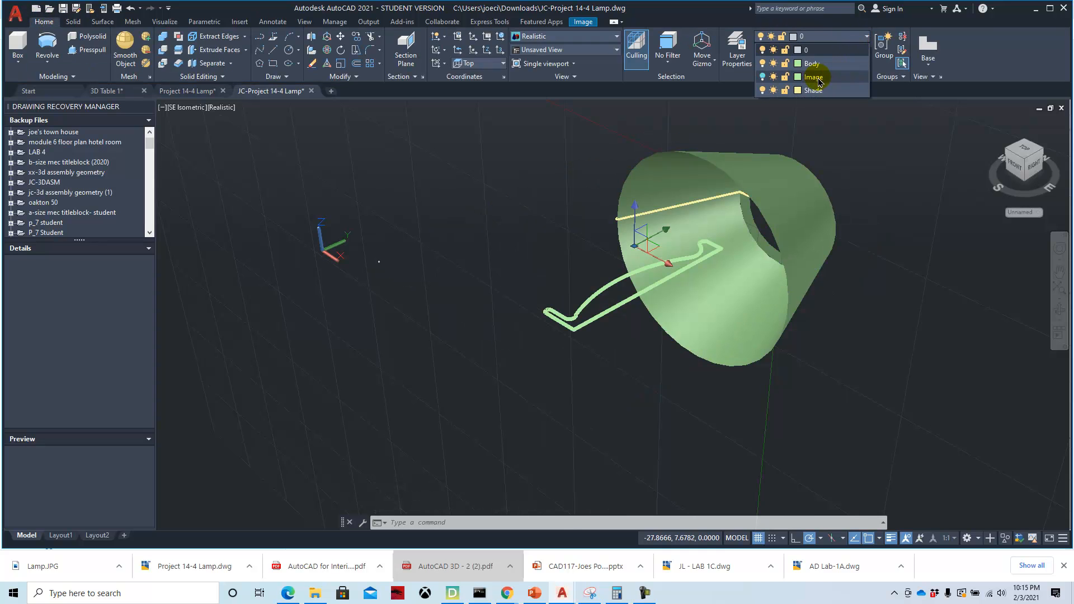
left_click(813, 77)
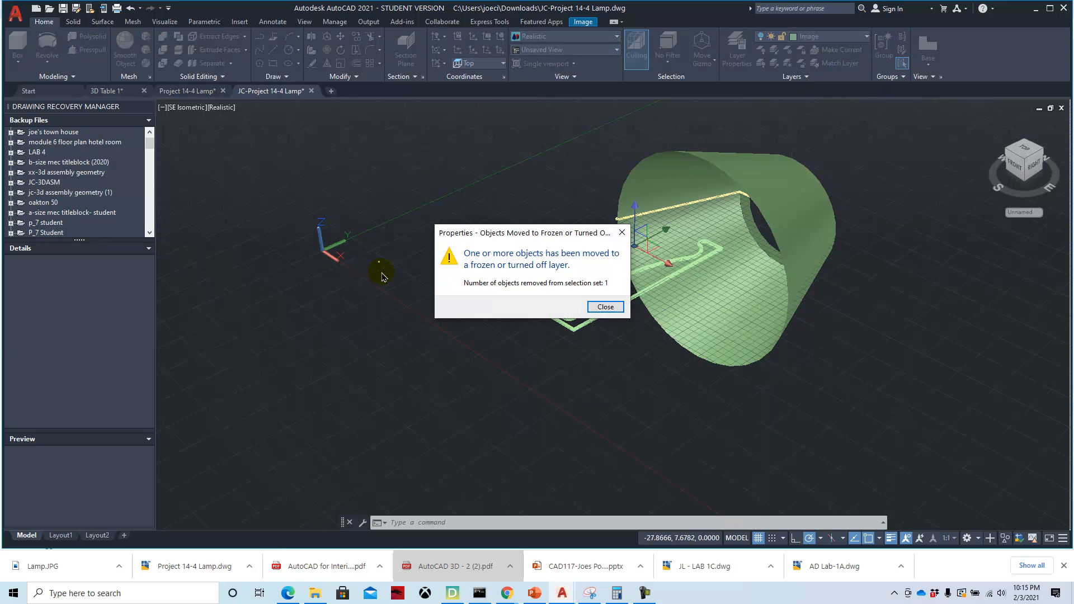
left_click(604, 307)
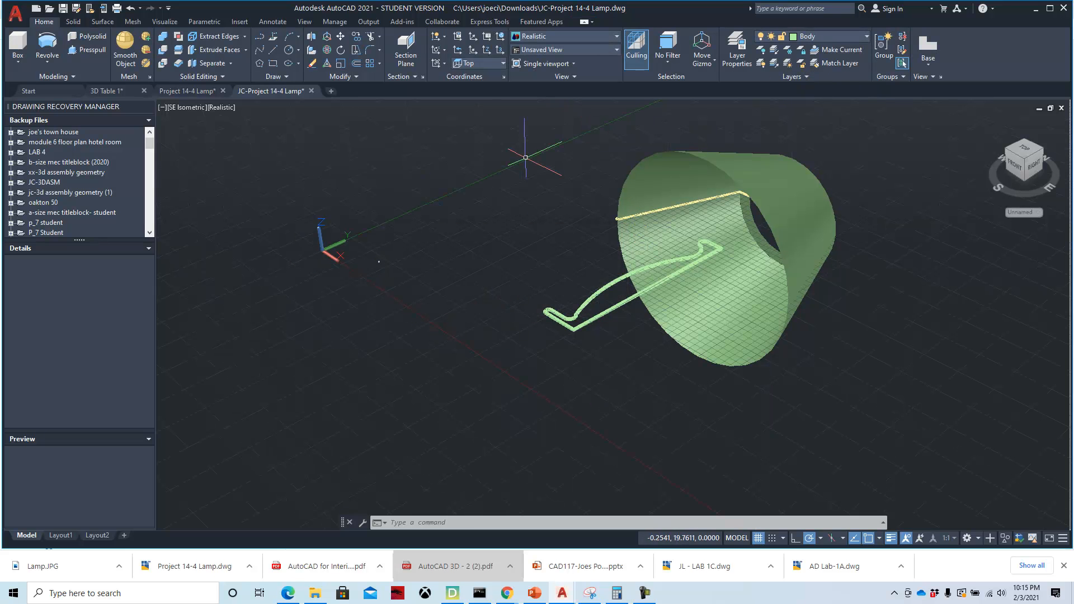
key("Escape")
- Move the large revolved conical surface of the lampshade to the Shade layer and clear the selection
left_click(780, 206)
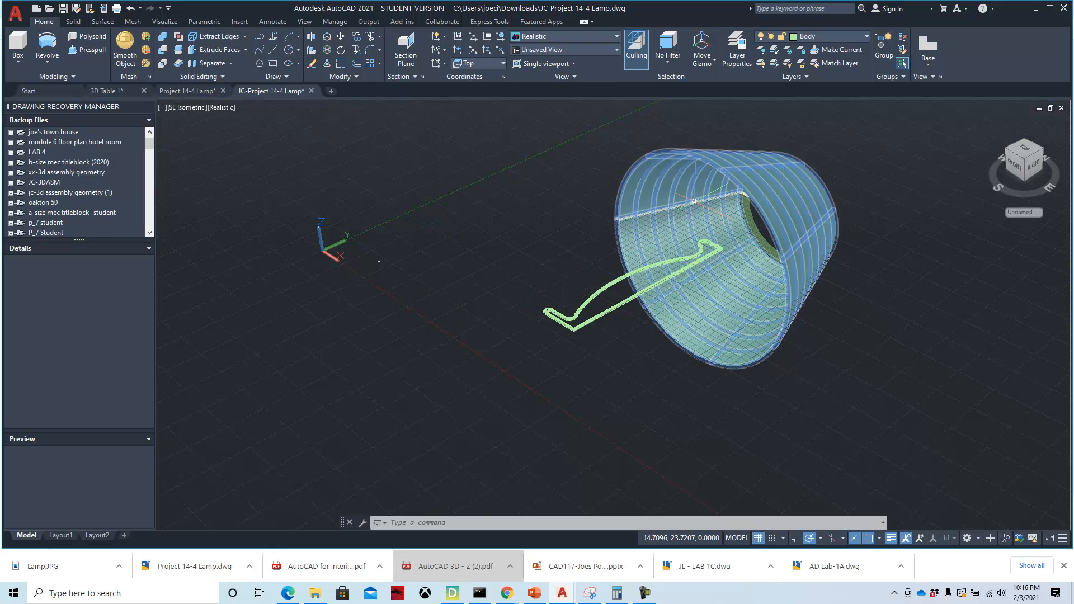
left_click(814, 232)
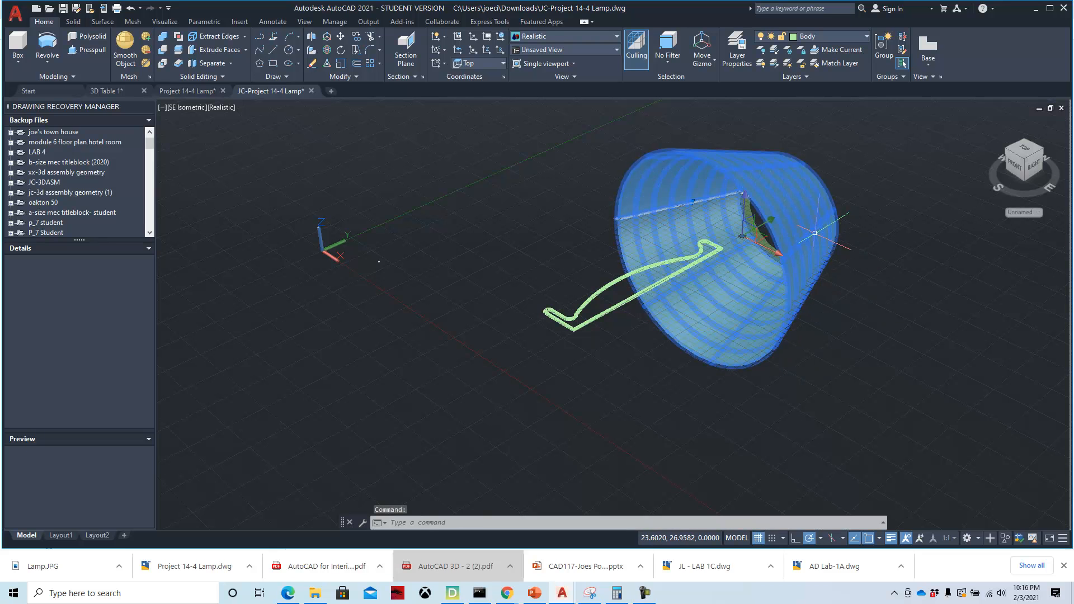
left_click(850, 34)
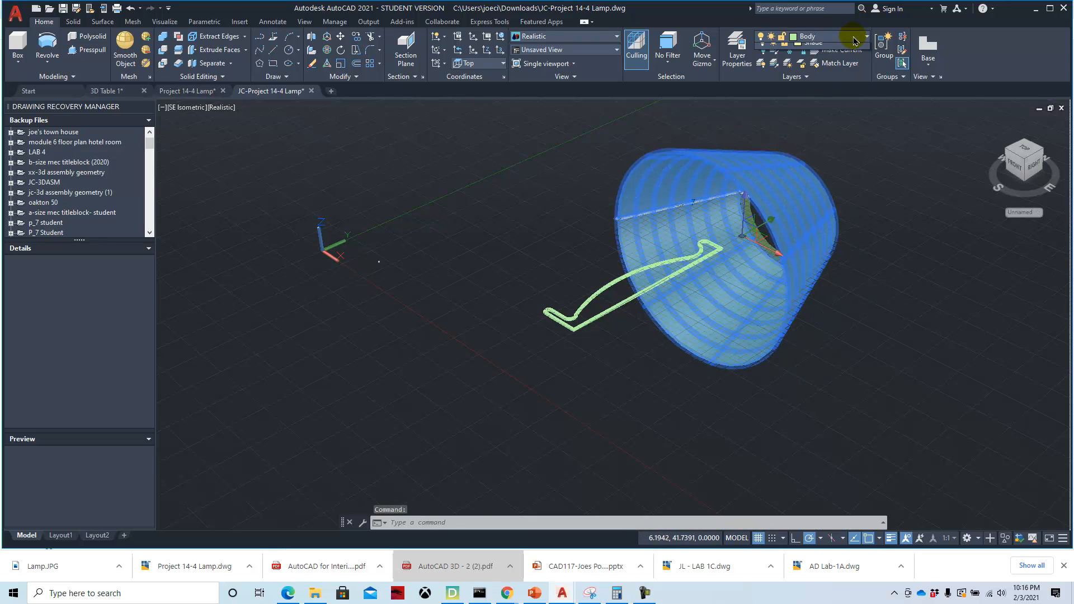
left_click(832, 89)
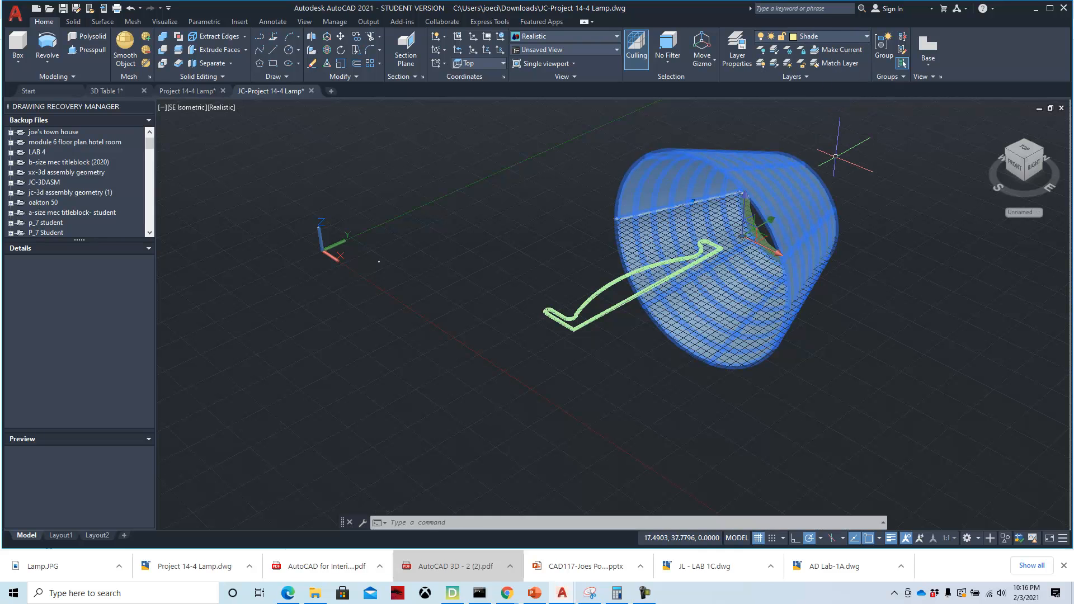
key("Escape")
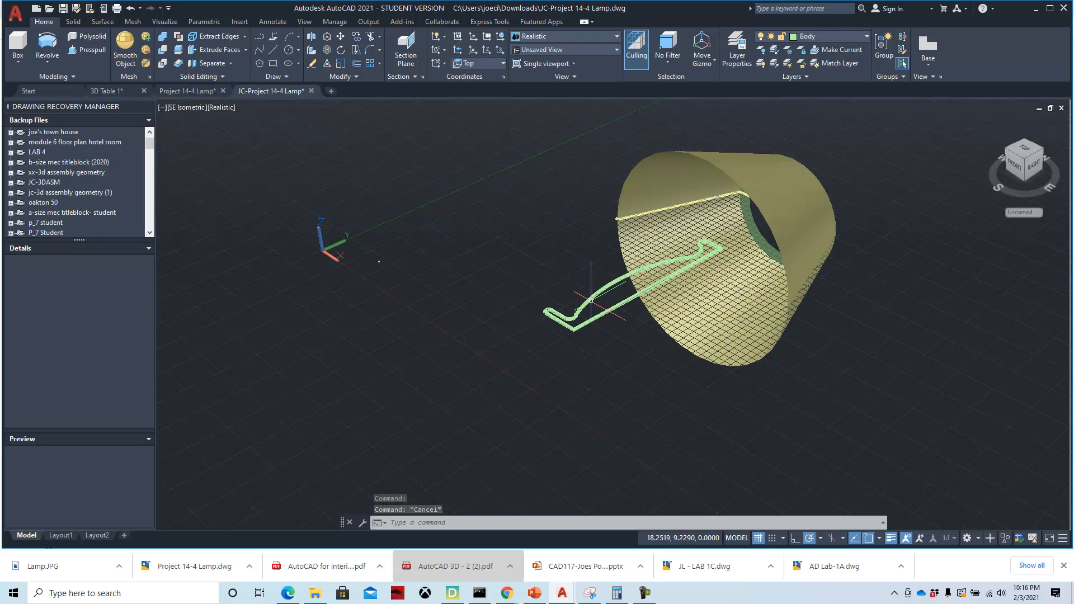
- Revolve the closed lamp body profile 360 degrees into a solid, using the endpoints of its straight centerline edge as the axis
left_click(48, 46)
left_click(594, 298)
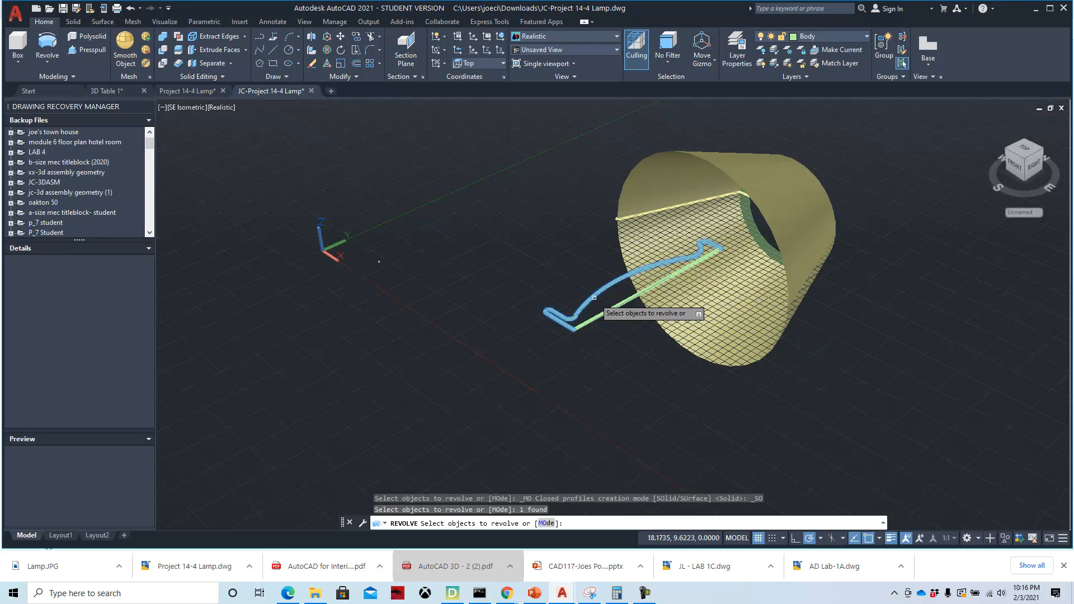
key("Return")
left_click(574, 328)
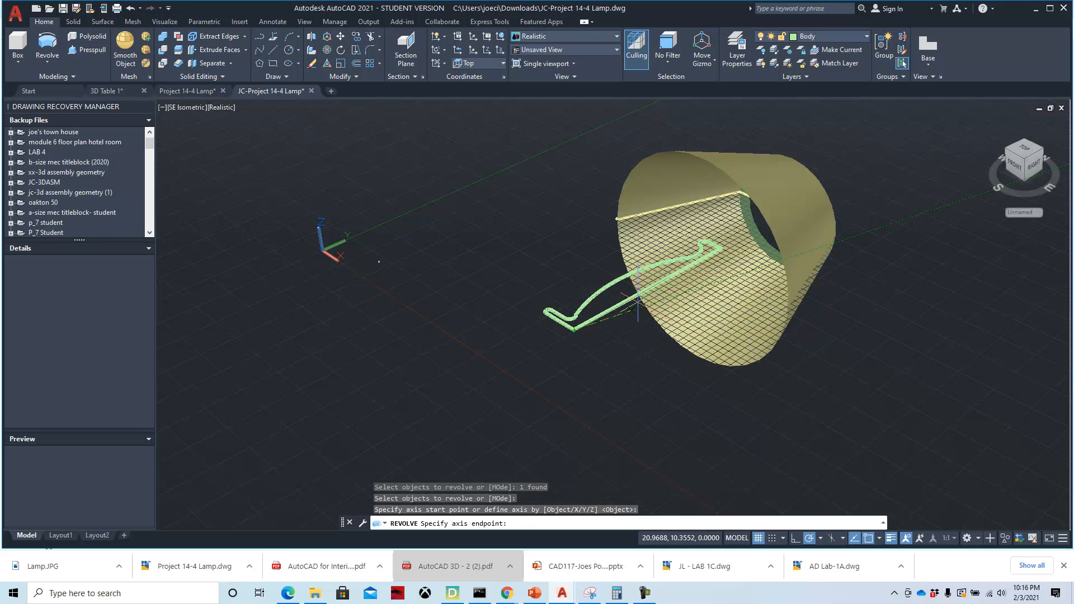
left_click(722, 247)
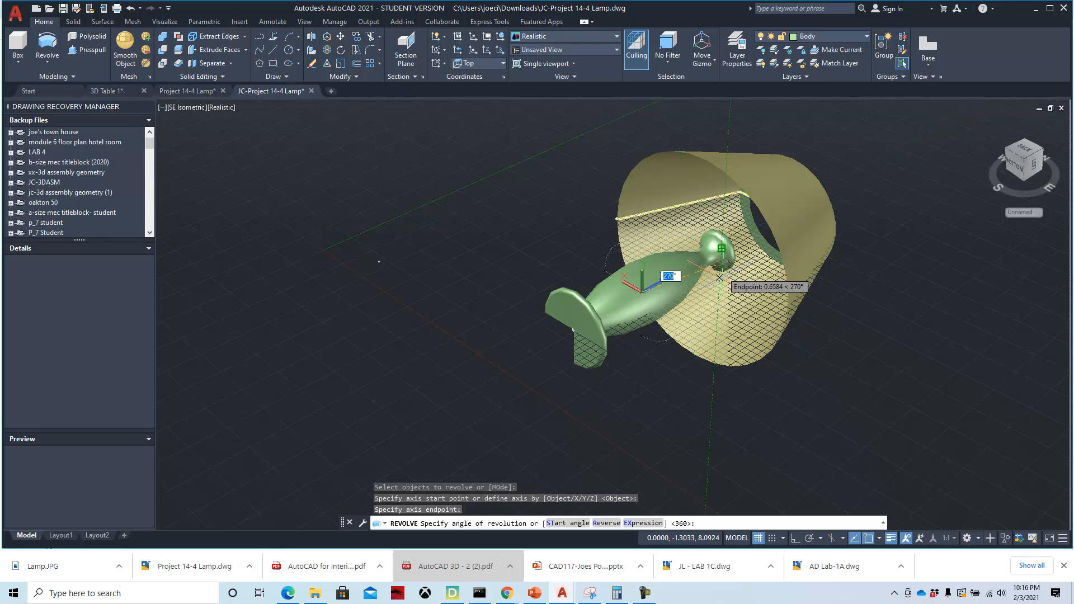
left_click(534, 344)
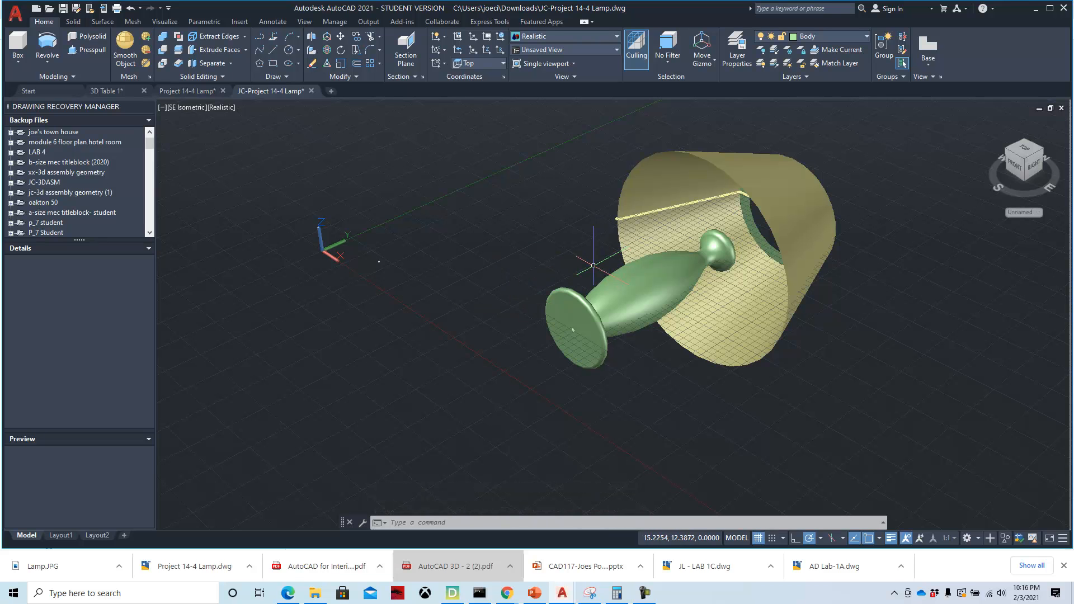
- Save the drawing as JC-Project 14-4 Lamp in the Downloads folder, replacing the existing file
left_click(17, 22)
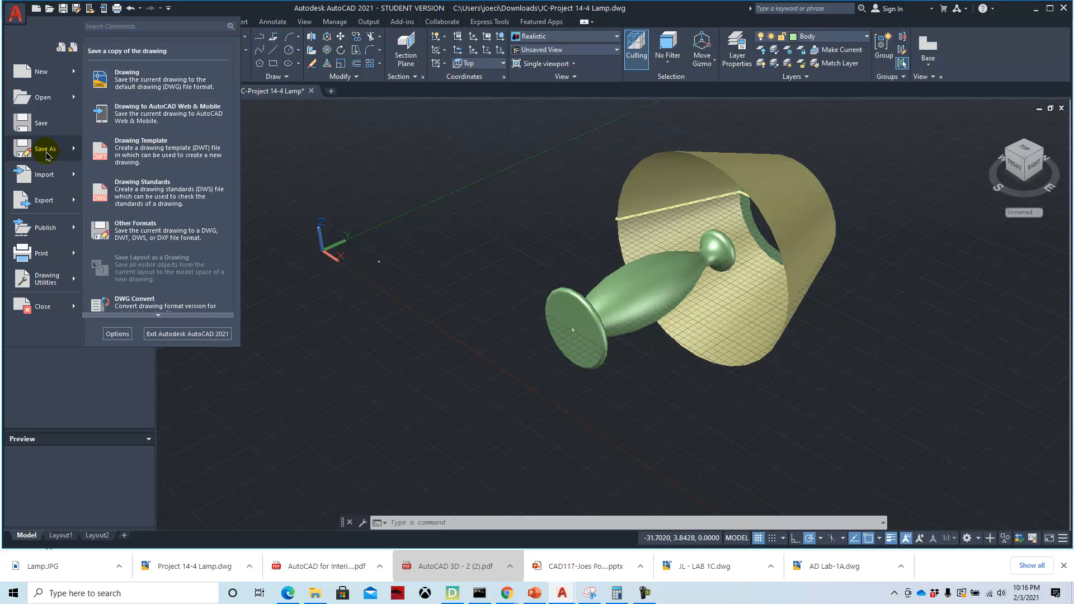
left_click(44, 150)
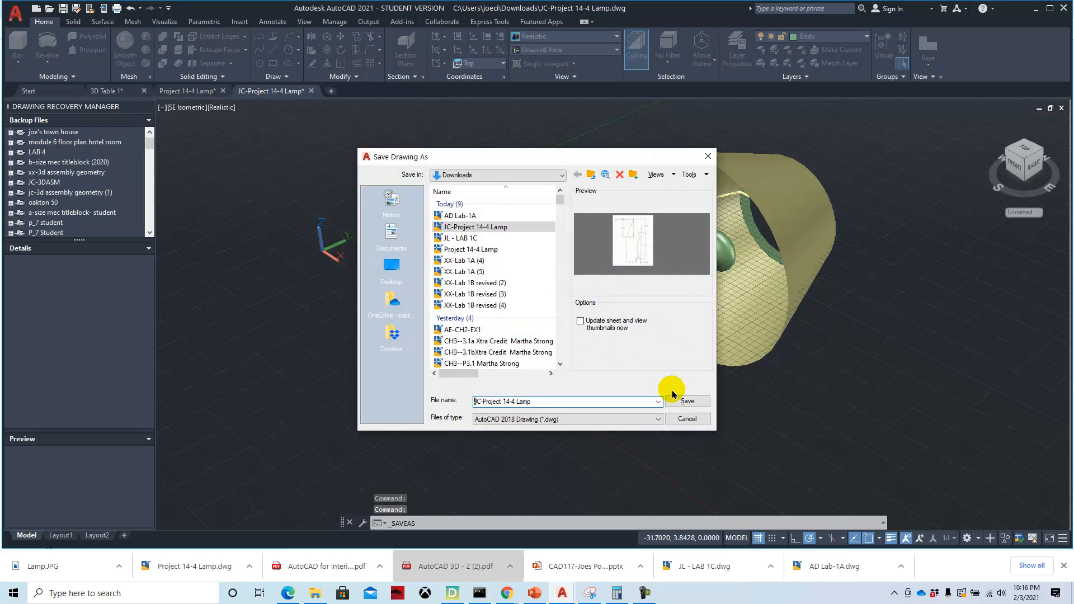
left_click(686, 401)
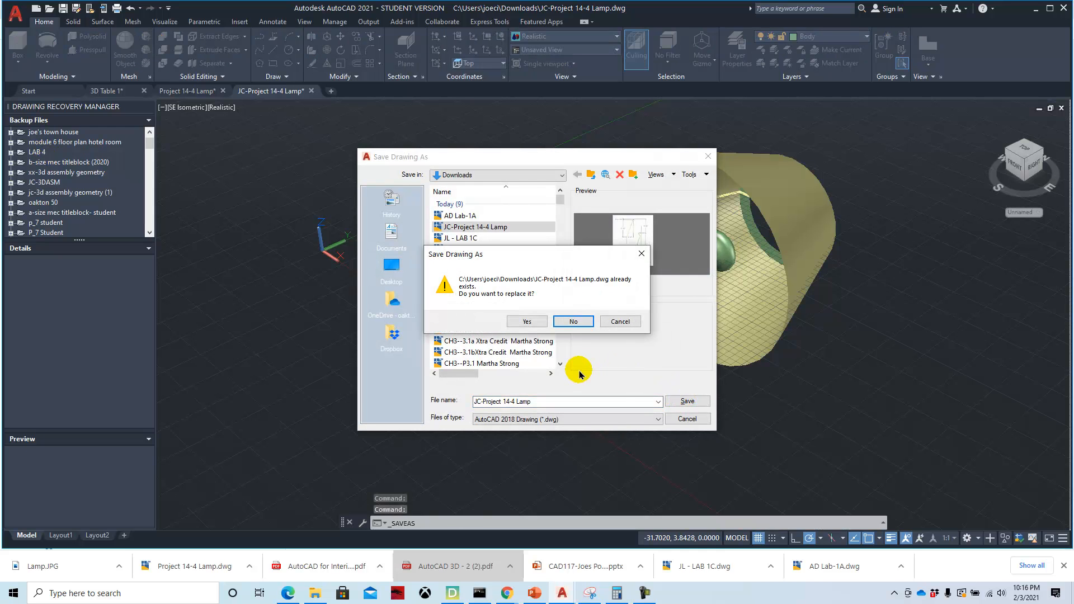
left_click(525, 322)
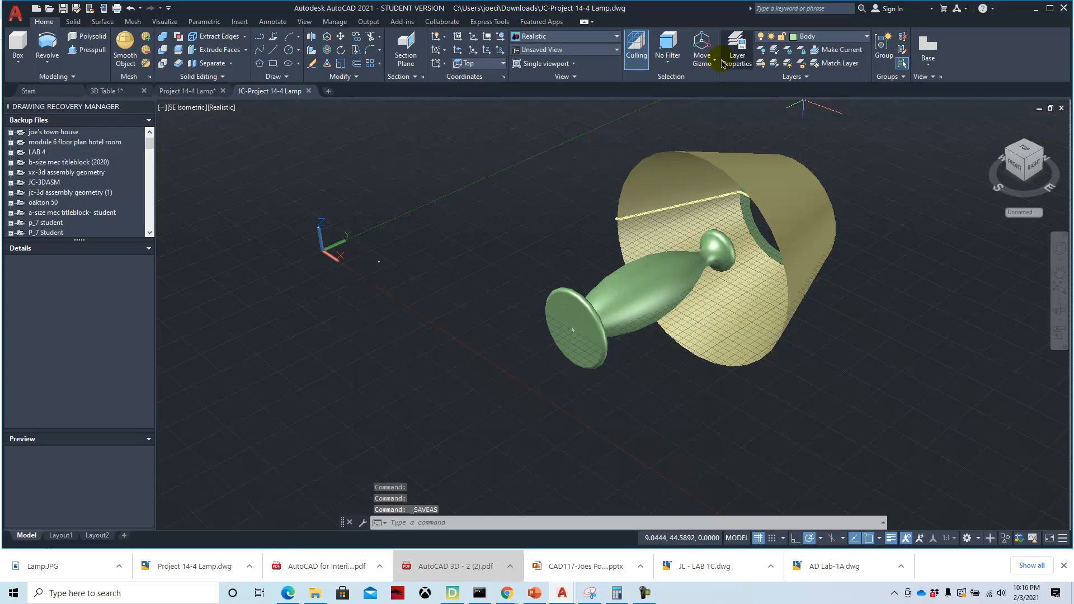
- Rotate the whole lamp, shade and body together, about the X axis with the Rotate Gizmo so it stands upright, and clear the selection
left_click(714, 63)
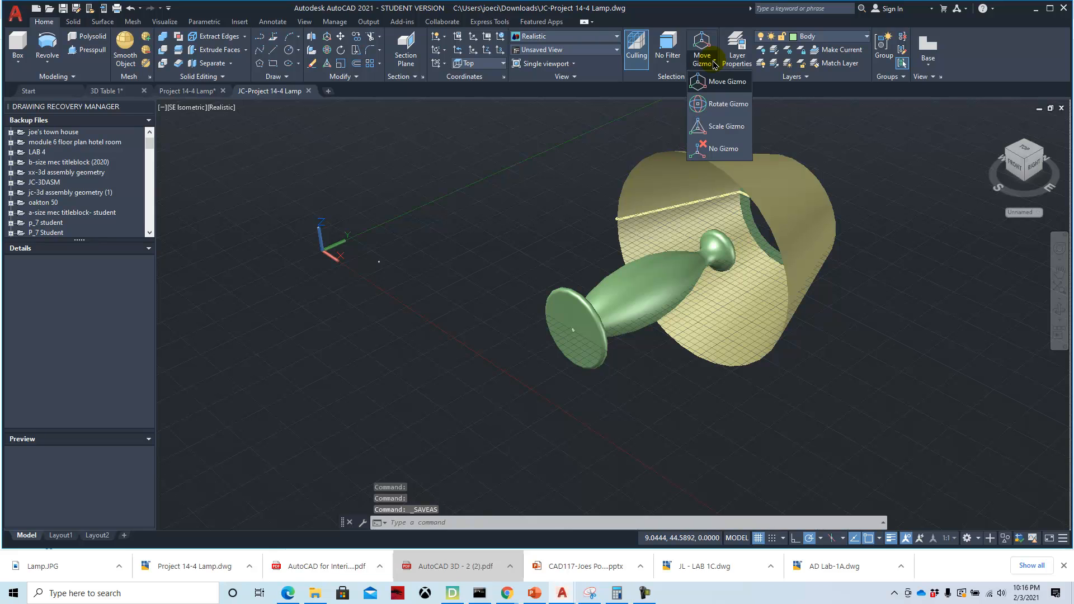
left_click(728, 104)
left_click(764, 146)
key("Escape")
left_click(875, 125)
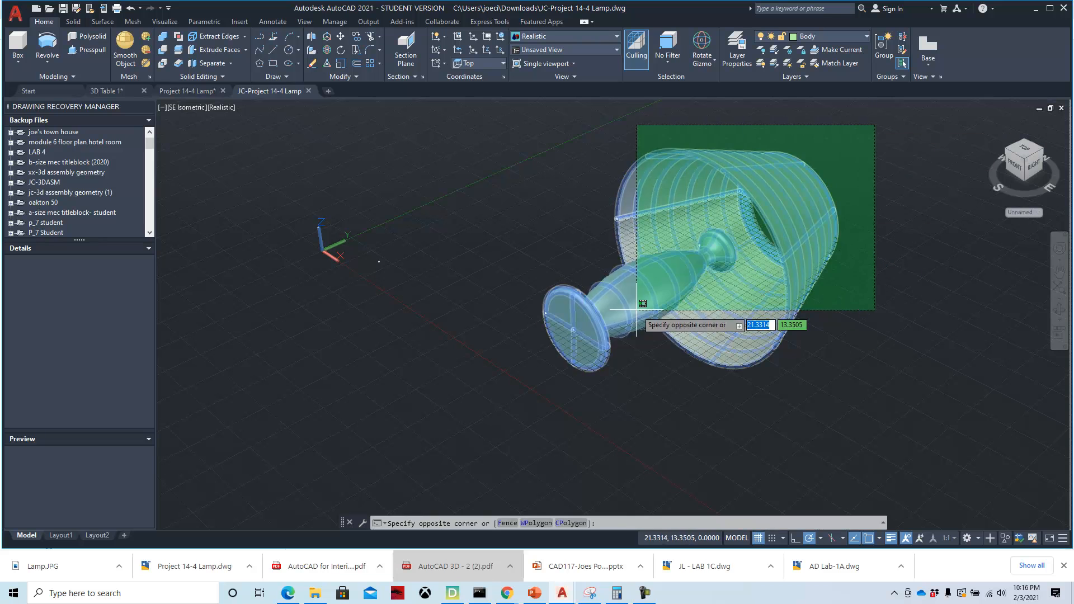
left_click(535, 385)
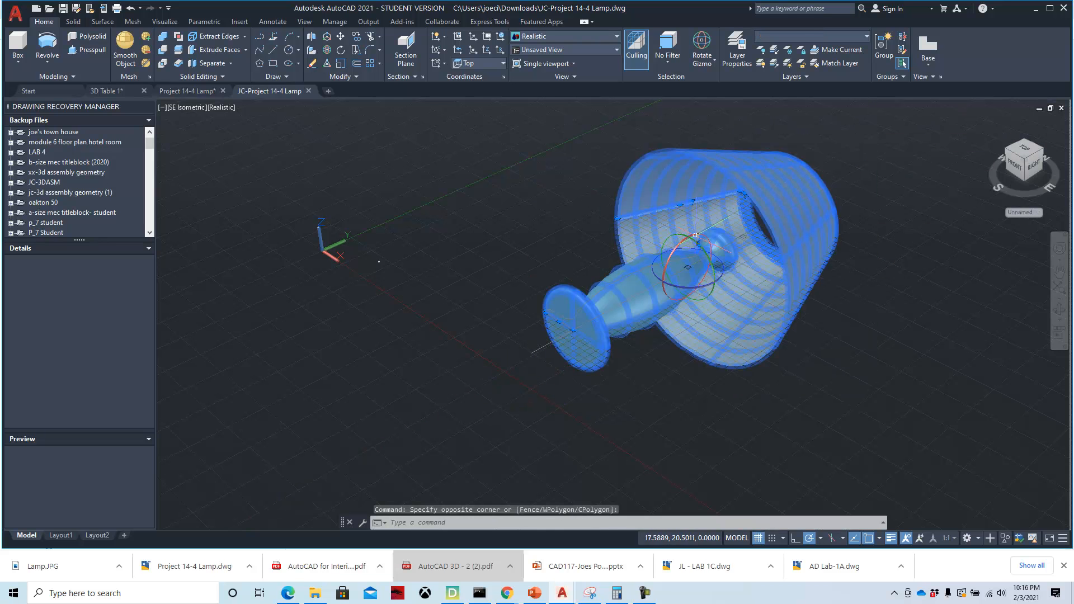
left_click(689, 241)
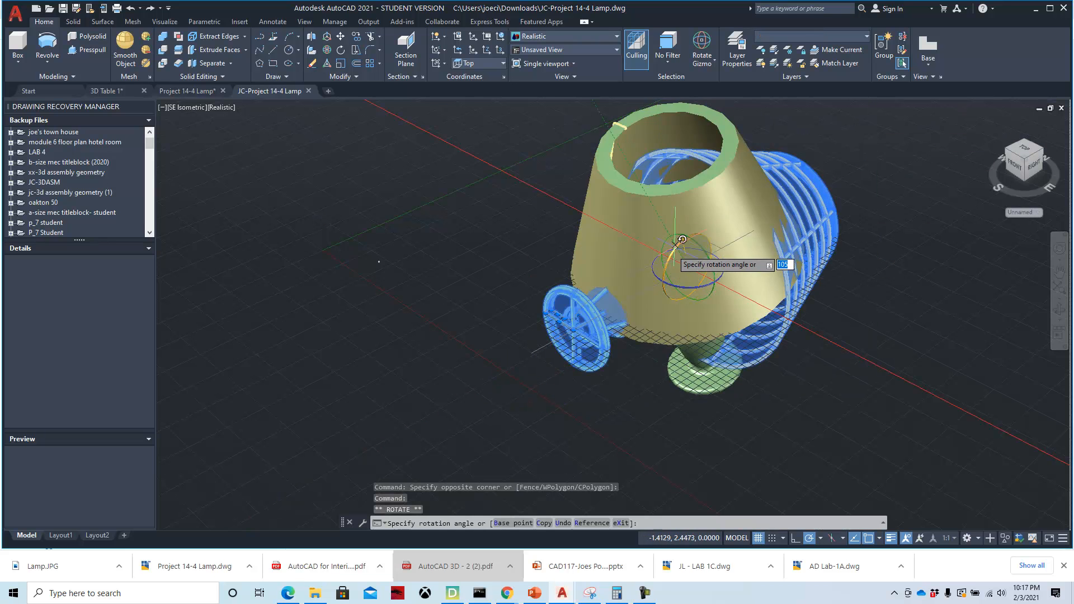
left_click(690, 206)
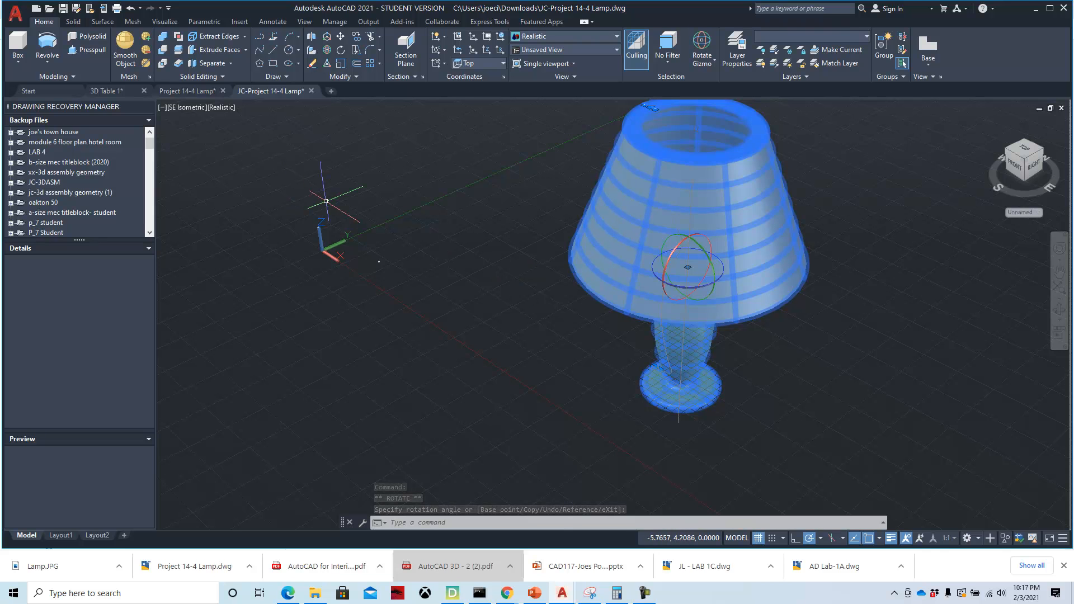
scroll(442, 274, "down", 2)
middle_click_drag(553, 290, 484, 290, "shift")
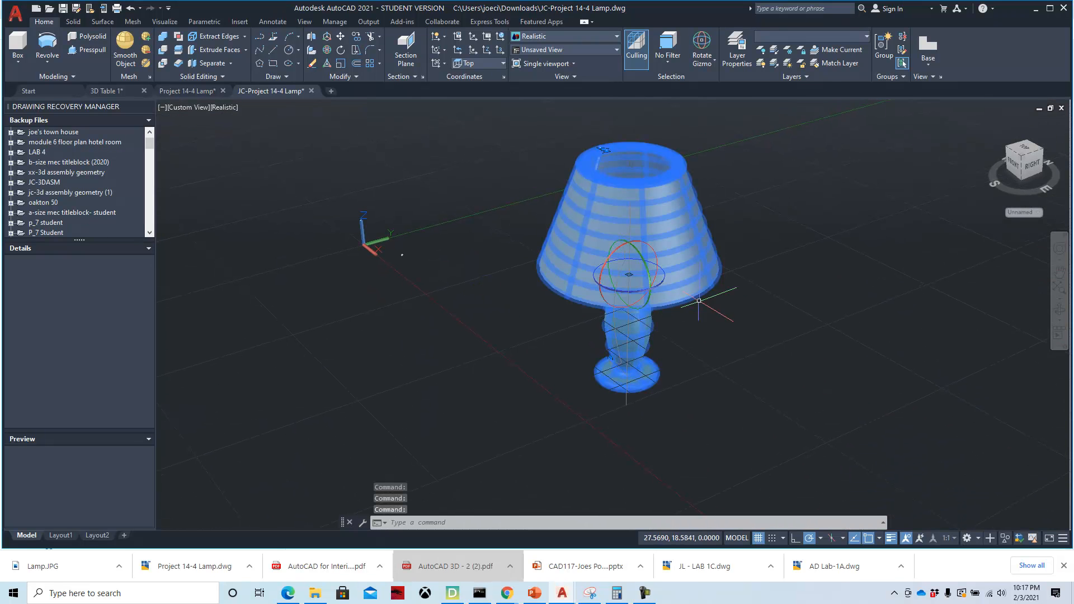
key("Escape")
key("Escape")
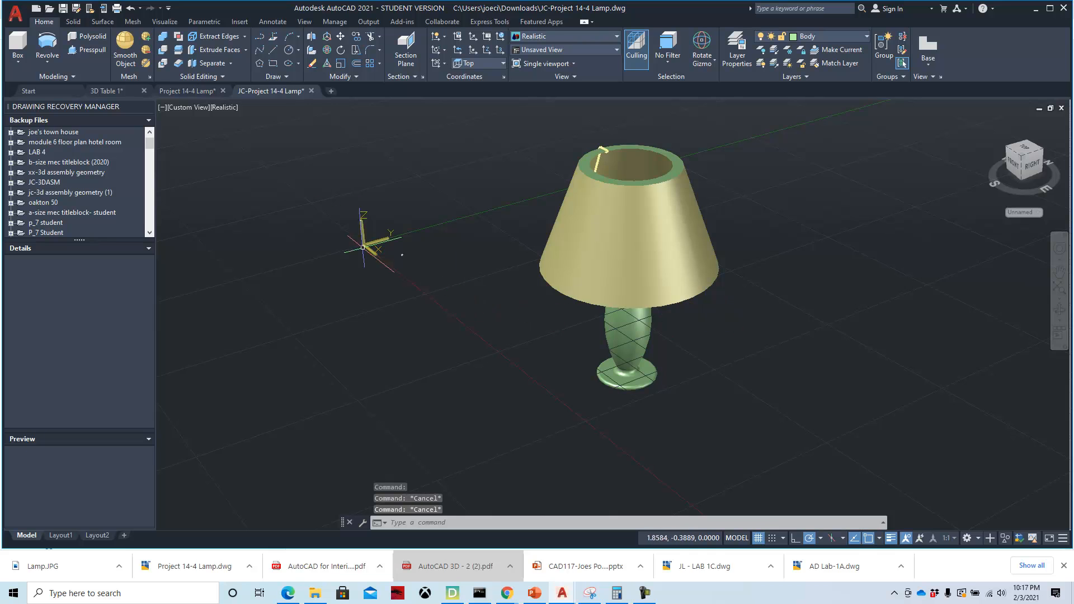